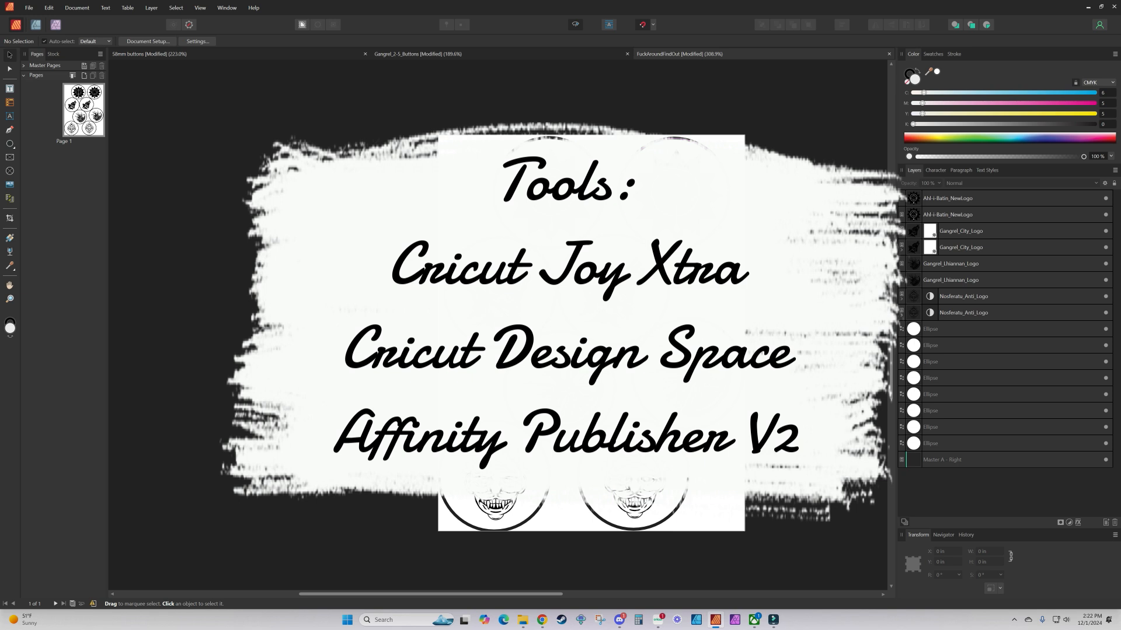
Step: Check the dimensions of the circle around the left tree logo, leaving nothing selected
click(563, 388)
click(528, 412)
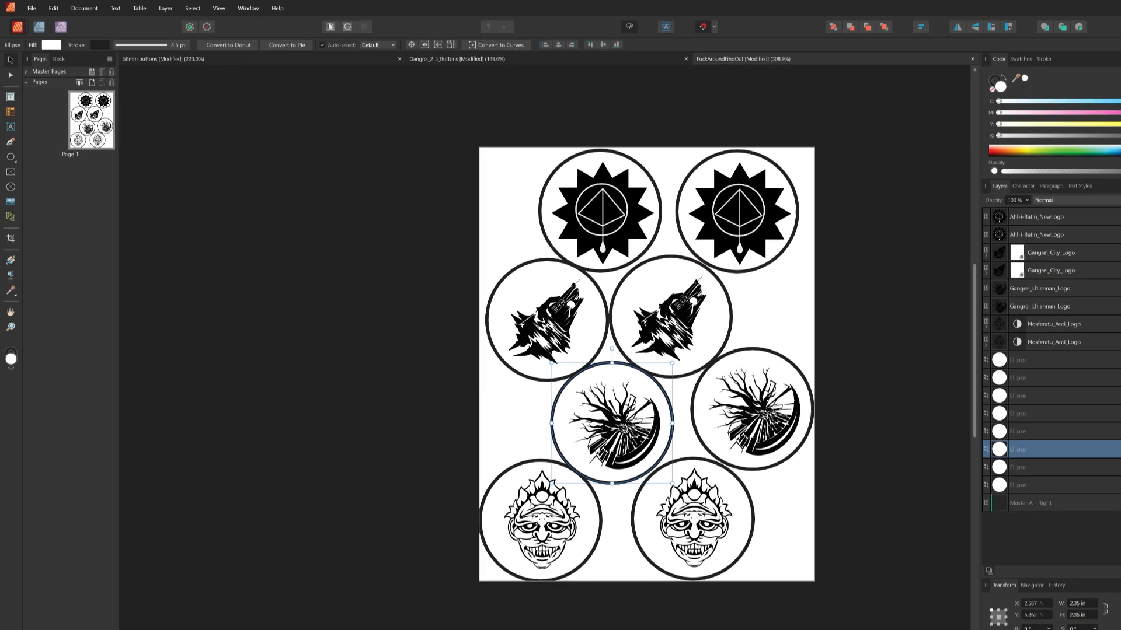
click(327, 245)
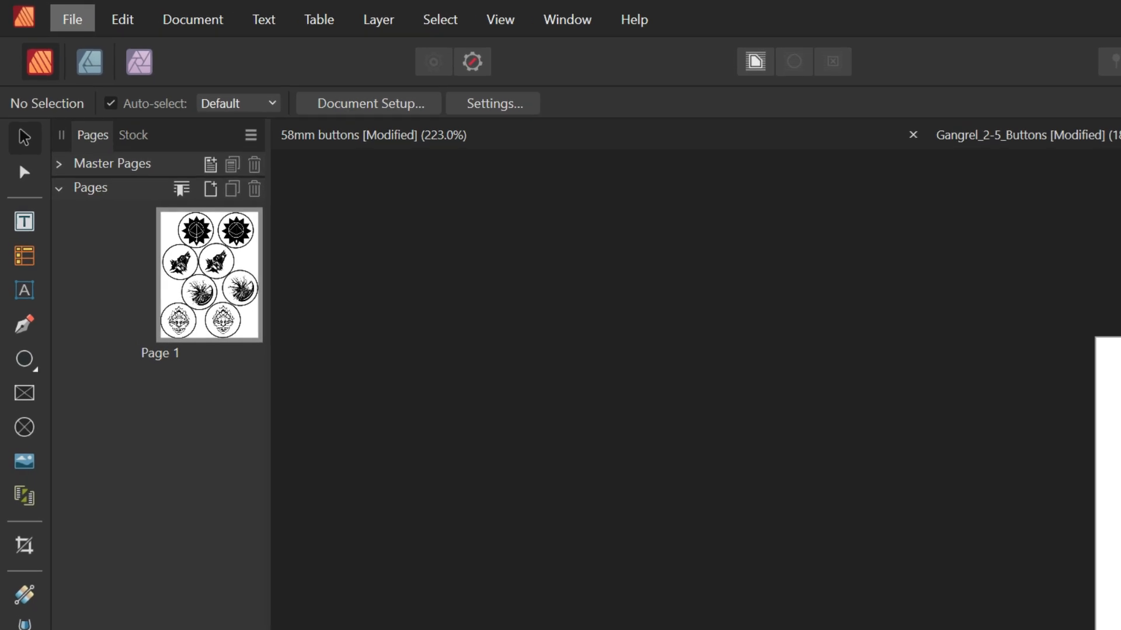
click(72, 19)
click(110, 483)
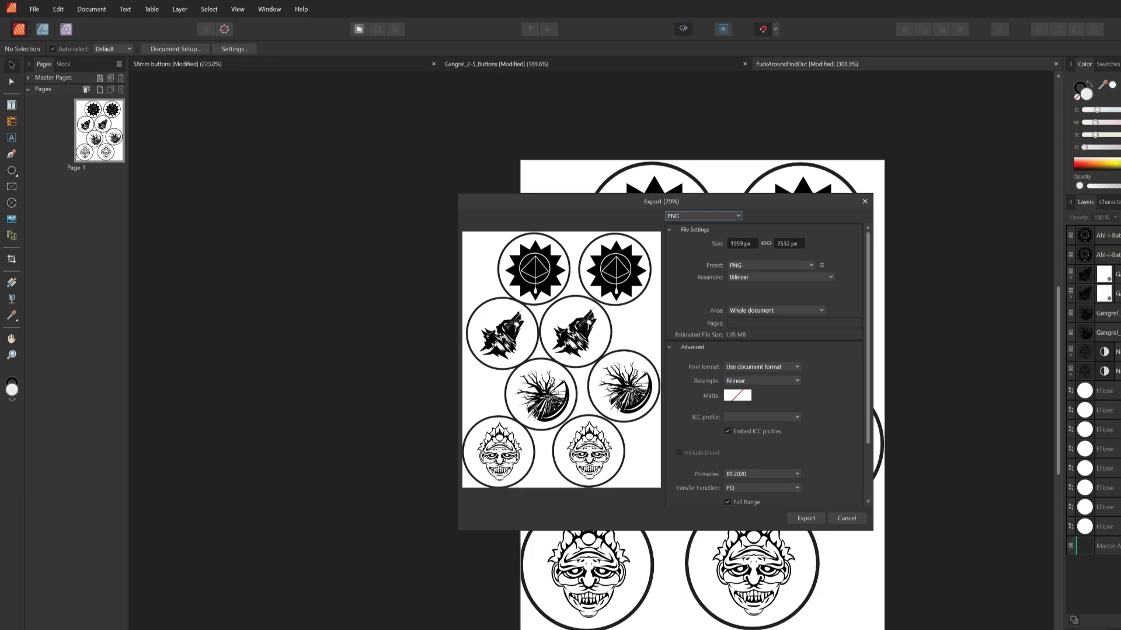
click(846, 518)
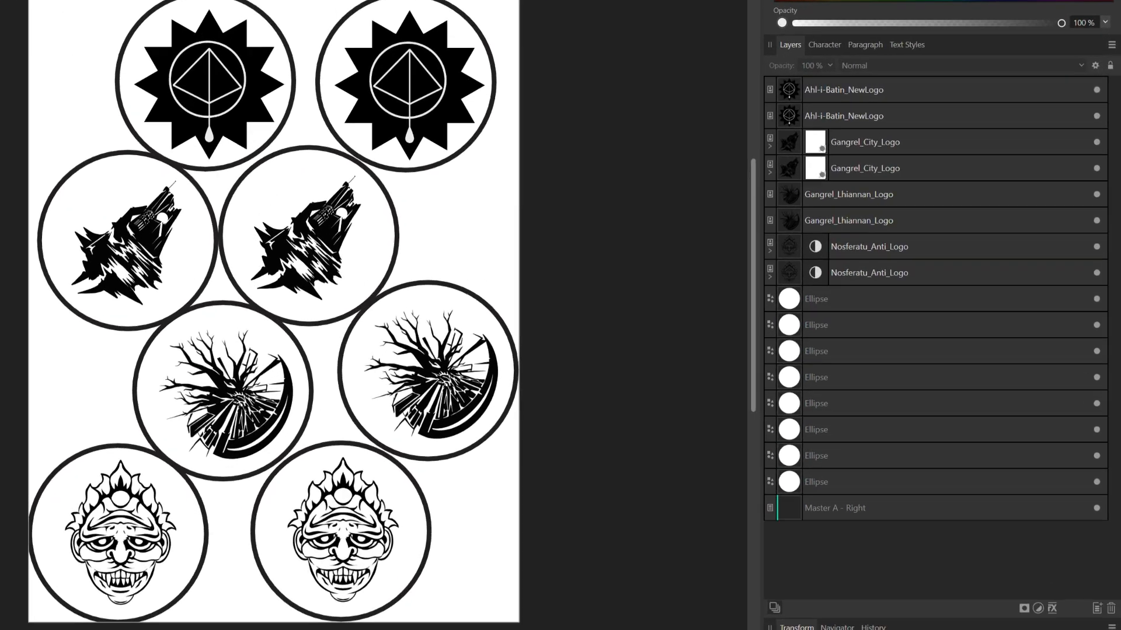
Step: Hide all eight Ellipse layers so that only the logos remain on the page
click(1105, 329)
click(1105, 345)
click(1093, 348)
click(1093, 377)
click(1093, 407)
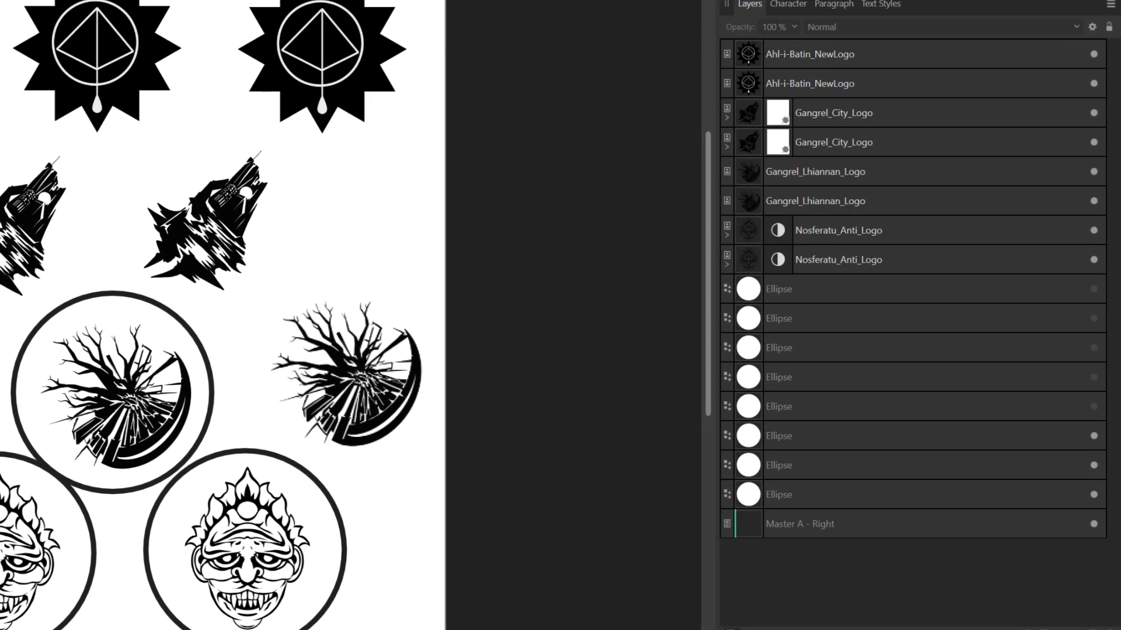
click(1094, 436)
click(1093, 465)
click(1094, 495)
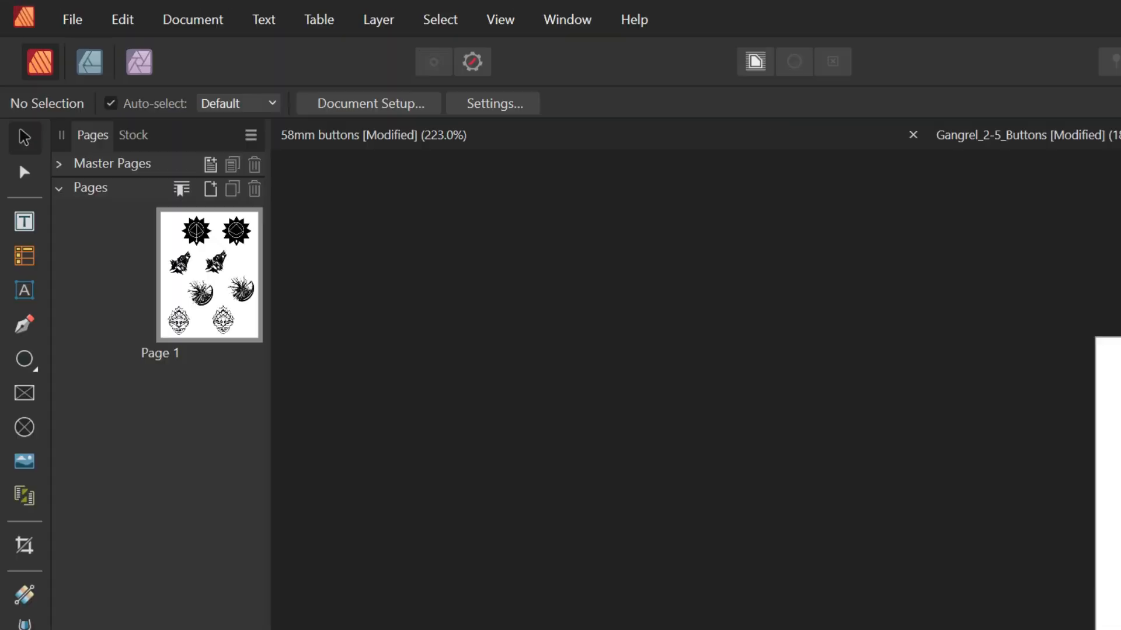
Step: Export the page without circles as a PNG named FuckAroundFindOut_V2_No-Circles in the 2-5 Buttons folder
click(28, 8)
click(97, 485)
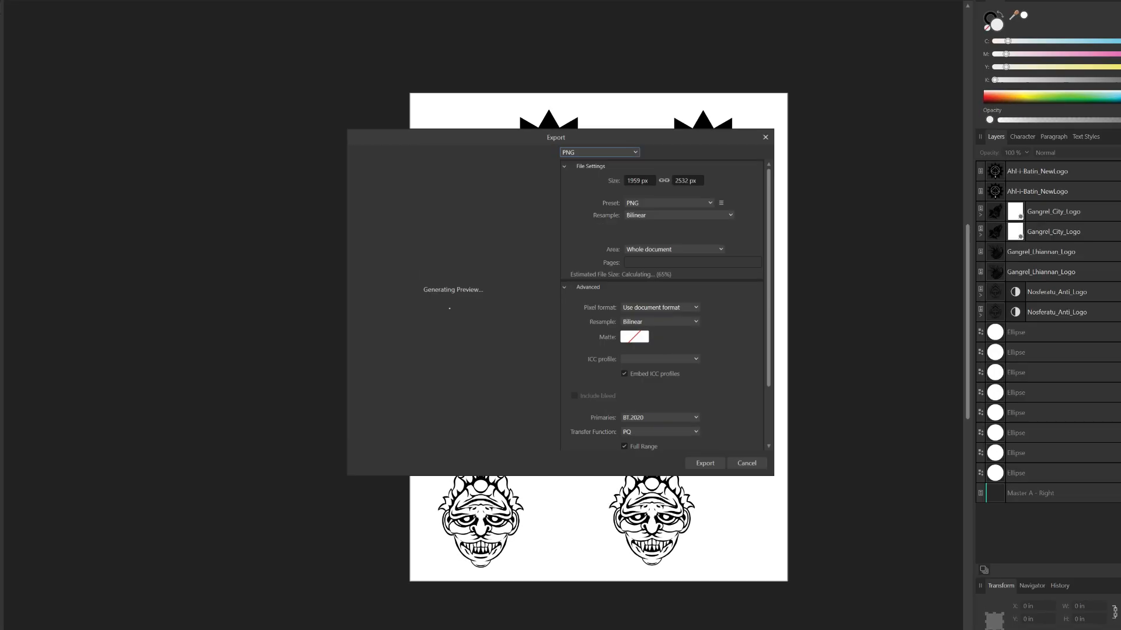
click(796, 556)
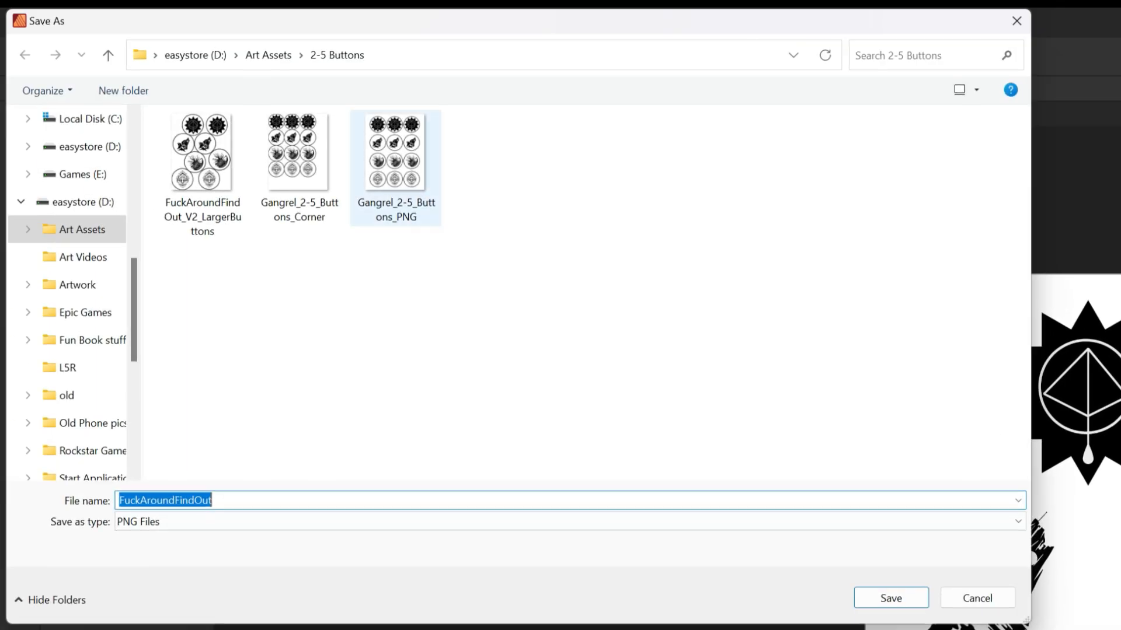
click(215, 500)
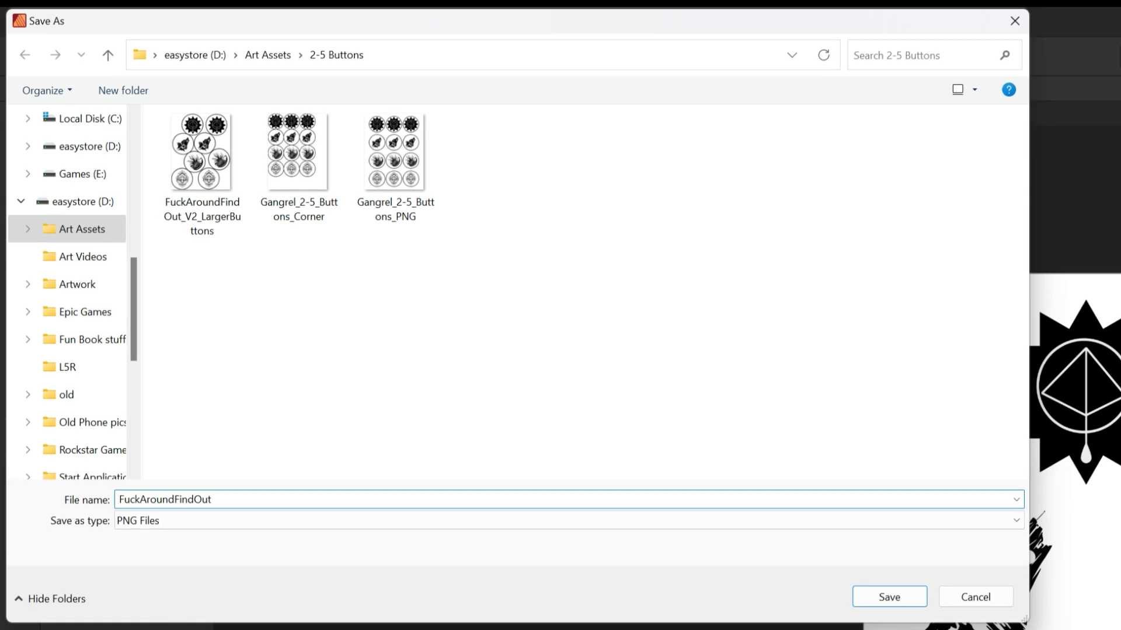
click(201, 175)
click(304, 499)
drag(299, 499, 232, 499)
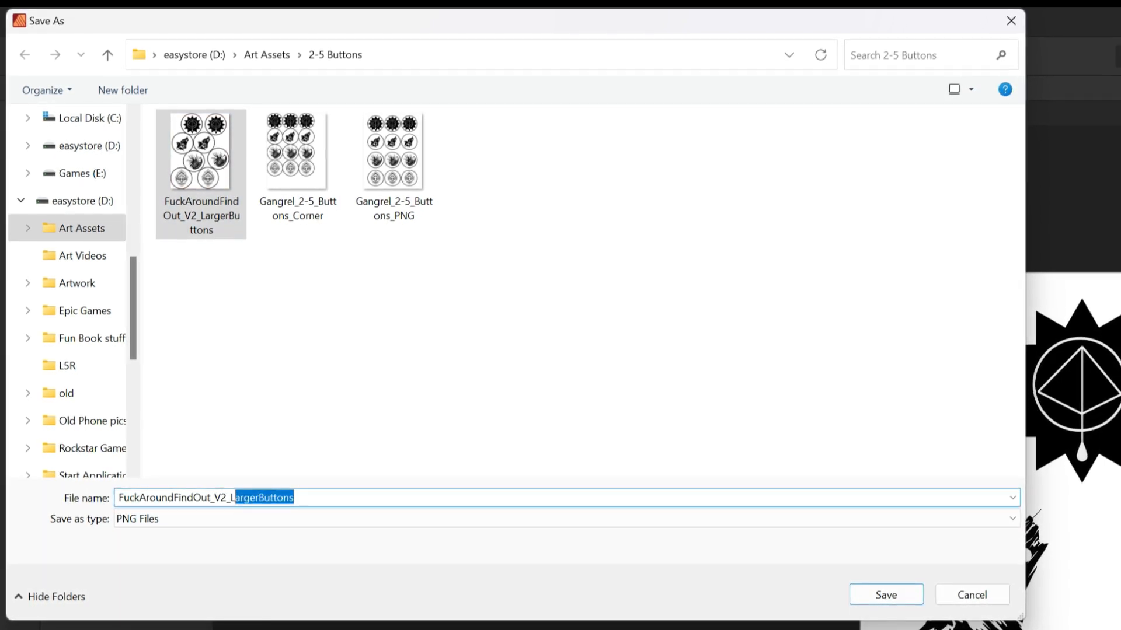
text(No-Circle)
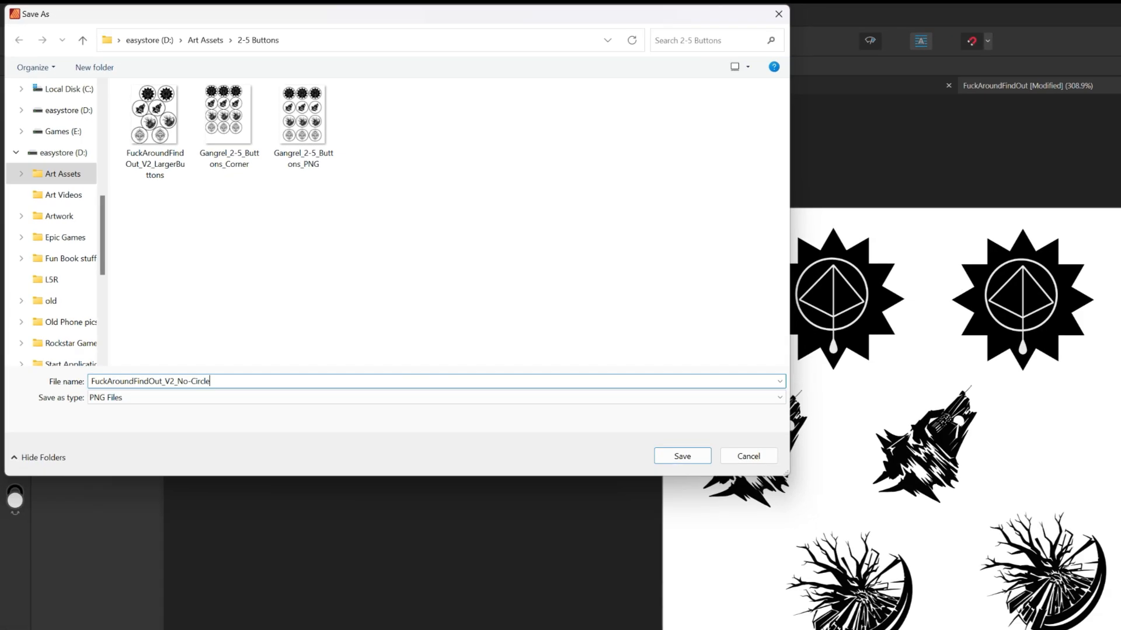
key(Return)
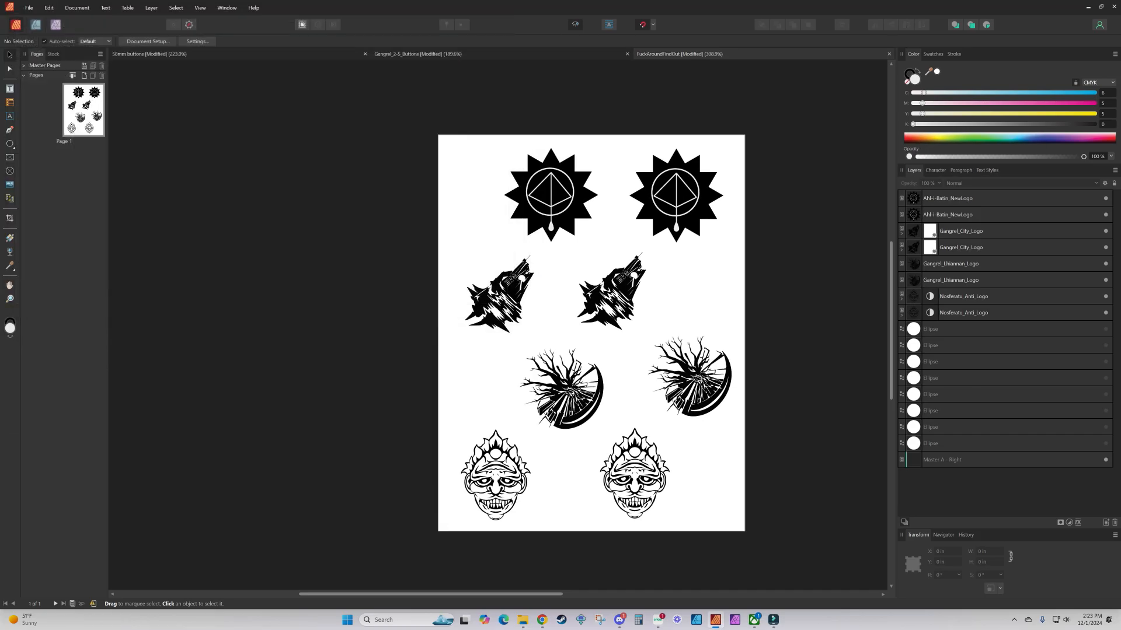
Step: Switch to Cricut Design Space and load FuckAroundFindOut_V2_LargerButtons from the 2-5 Buttons folder as a new image upload
click(658, 620)
click(15, 291)
click(87, 162)
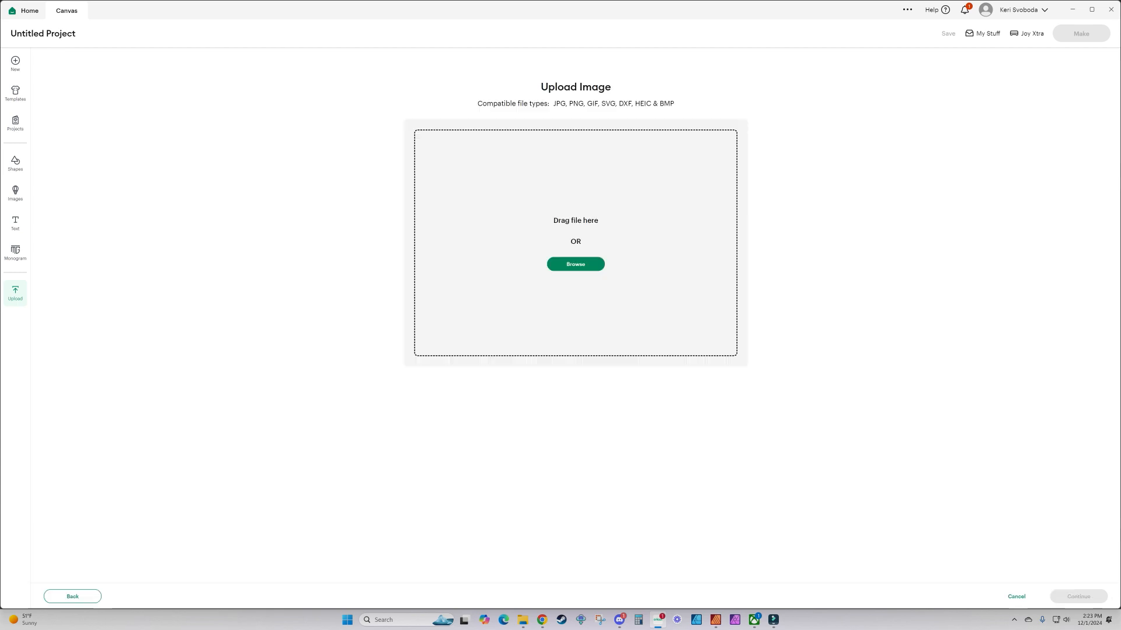
mouse_move(522, 620)
click(659, 575)
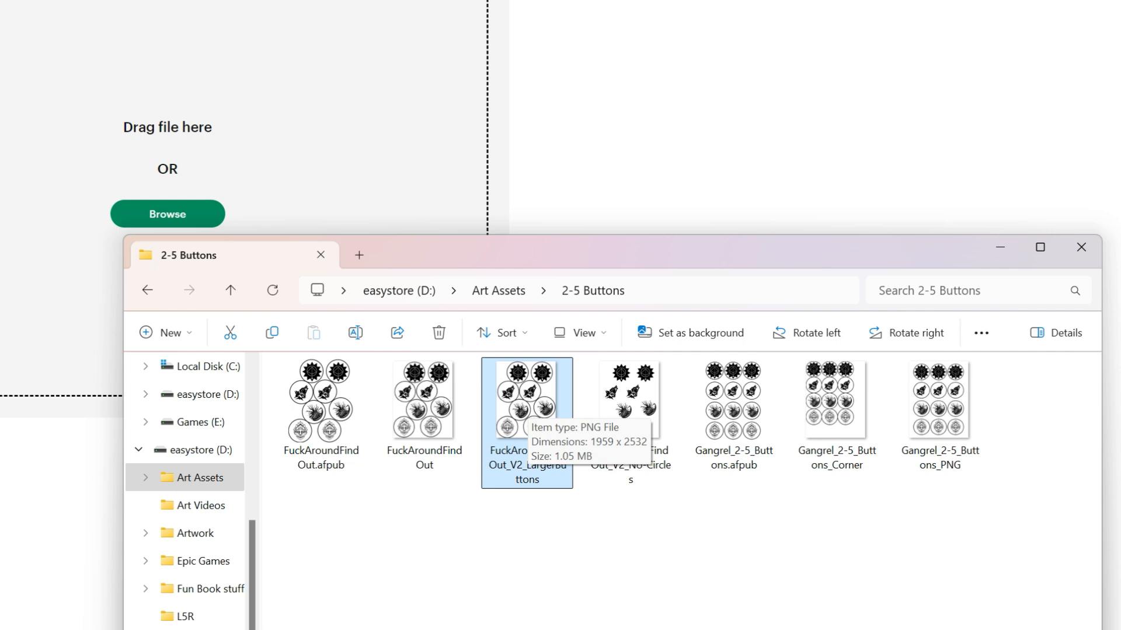
drag(522, 410, 208, 189)
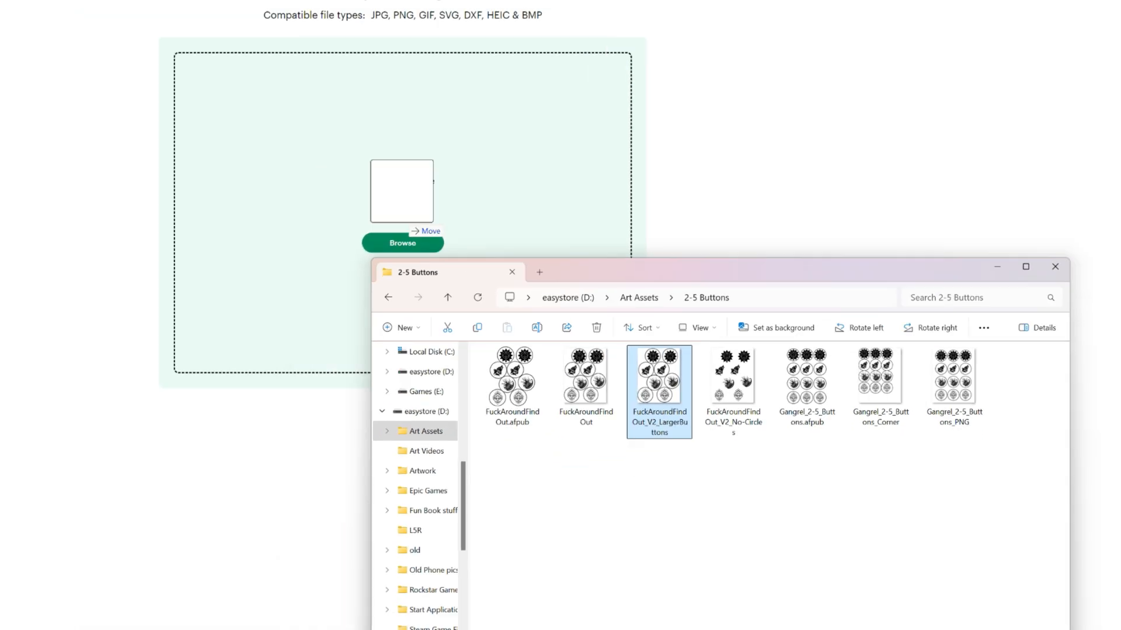
drag(409, 227, 408, 227)
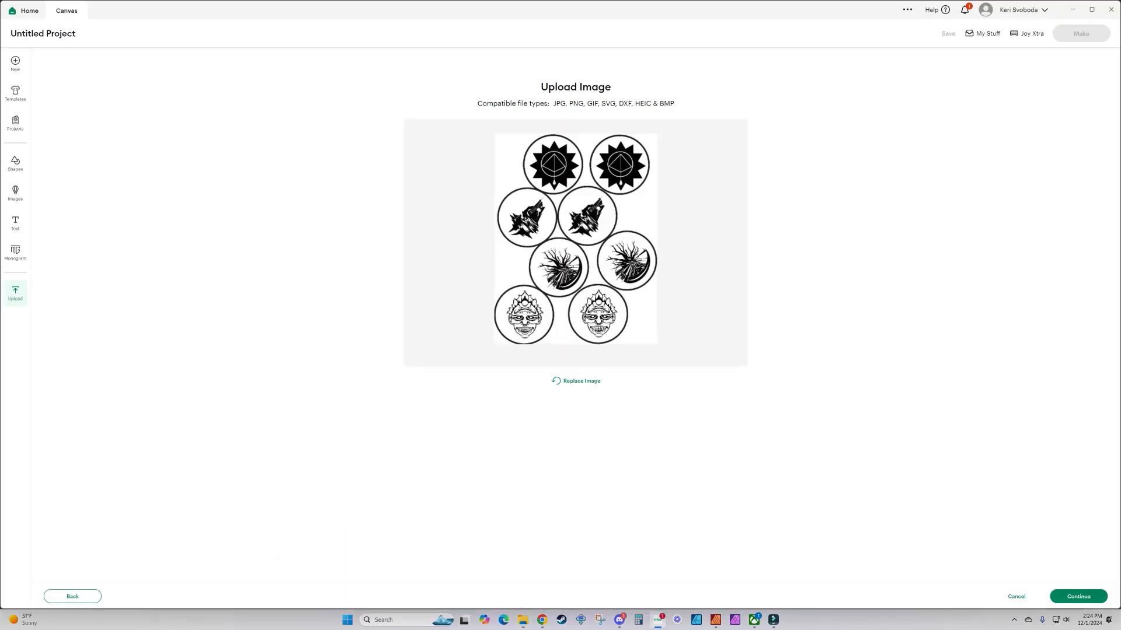
Step: Keep the image background unmodified, convert the upload to a Flat Graphic and finish uploading it under its existing name
click(1080, 596)
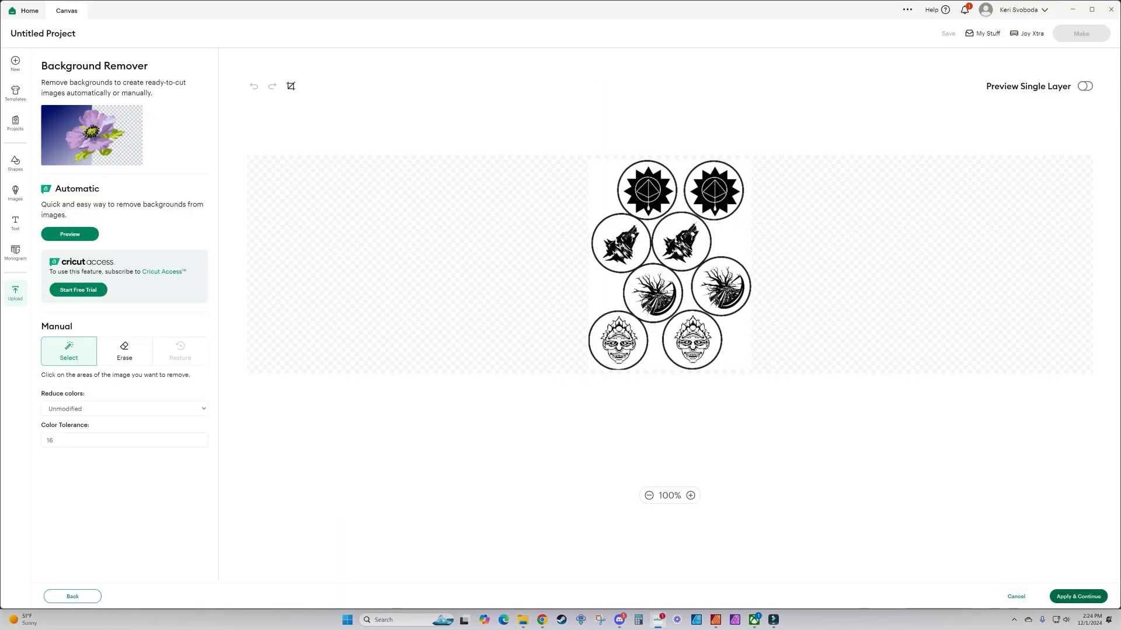
click(1078, 596)
click(723, 307)
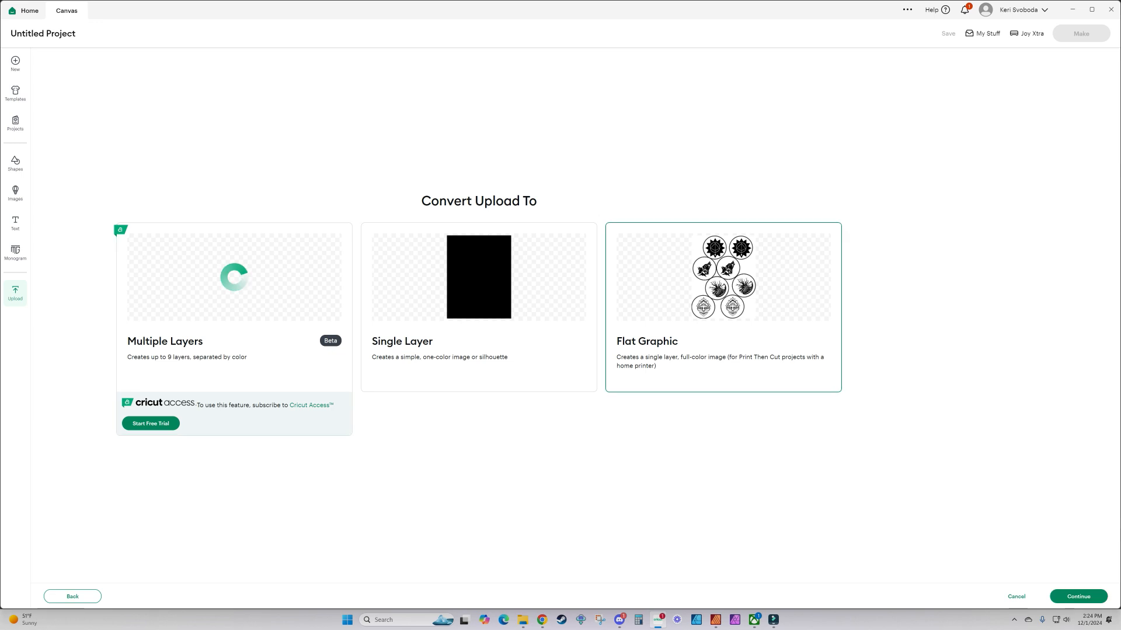
click(1078, 596)
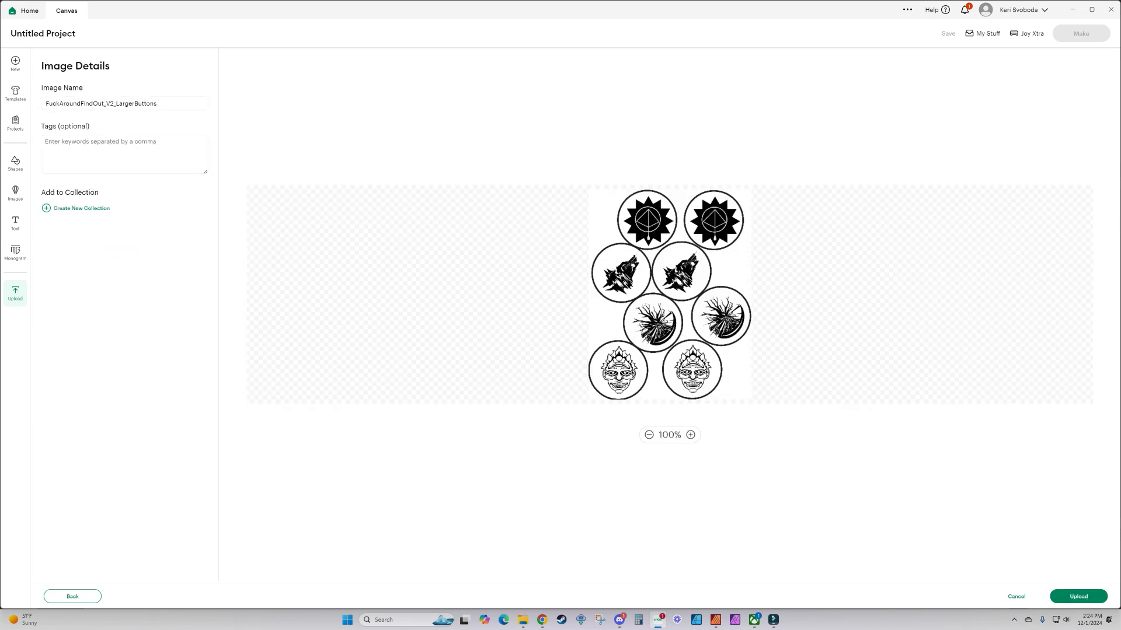
click(1078, 596)
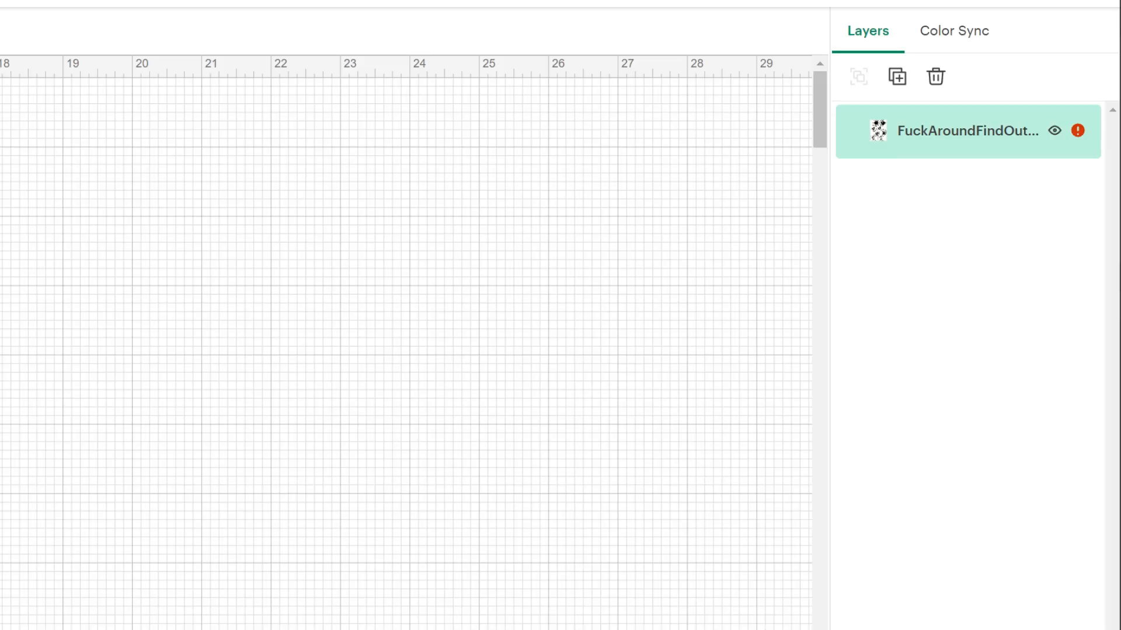
Step: Set the default load type for the Cricut Joy Xtra to On Mat - 8.5 in x 12 in in the Design Space settings
click(1077, 131)
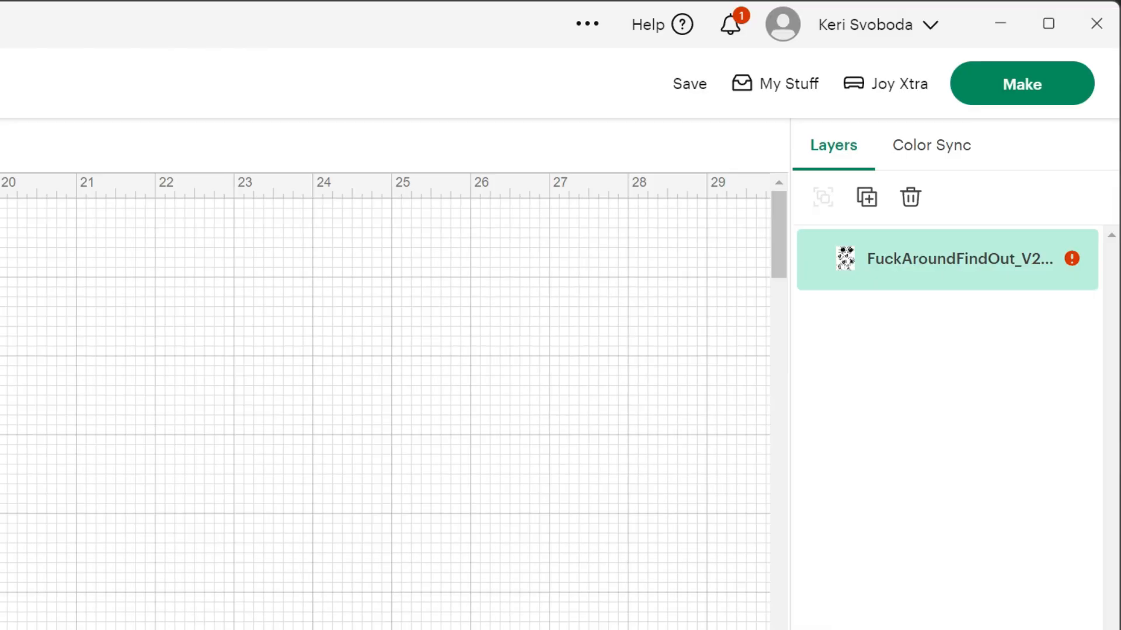
click(878, 25)
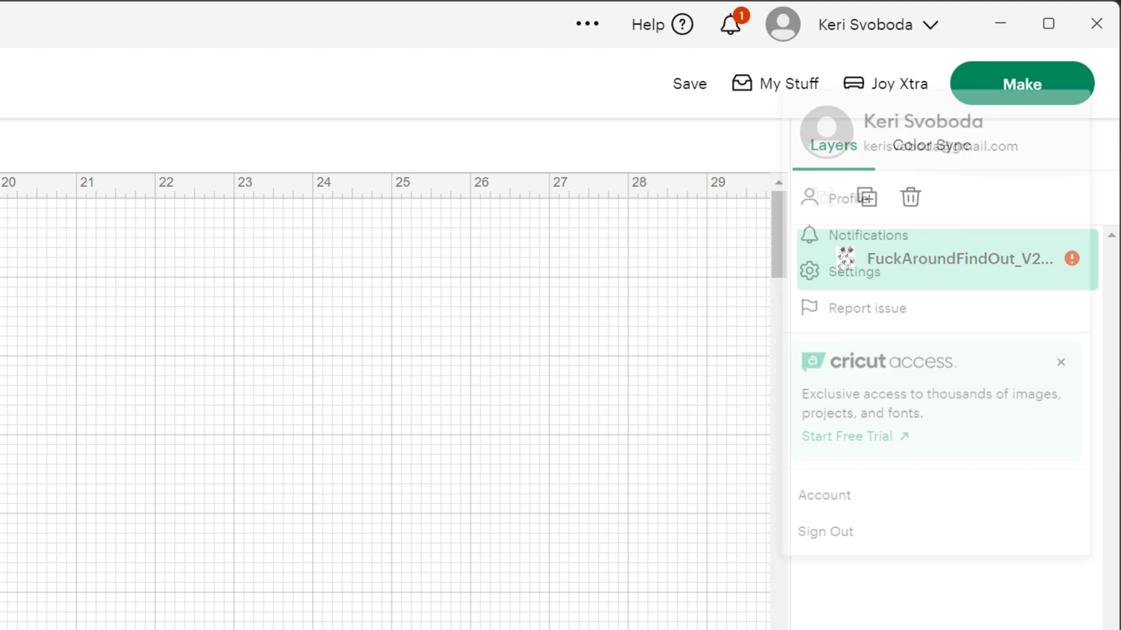
click(843, 264)
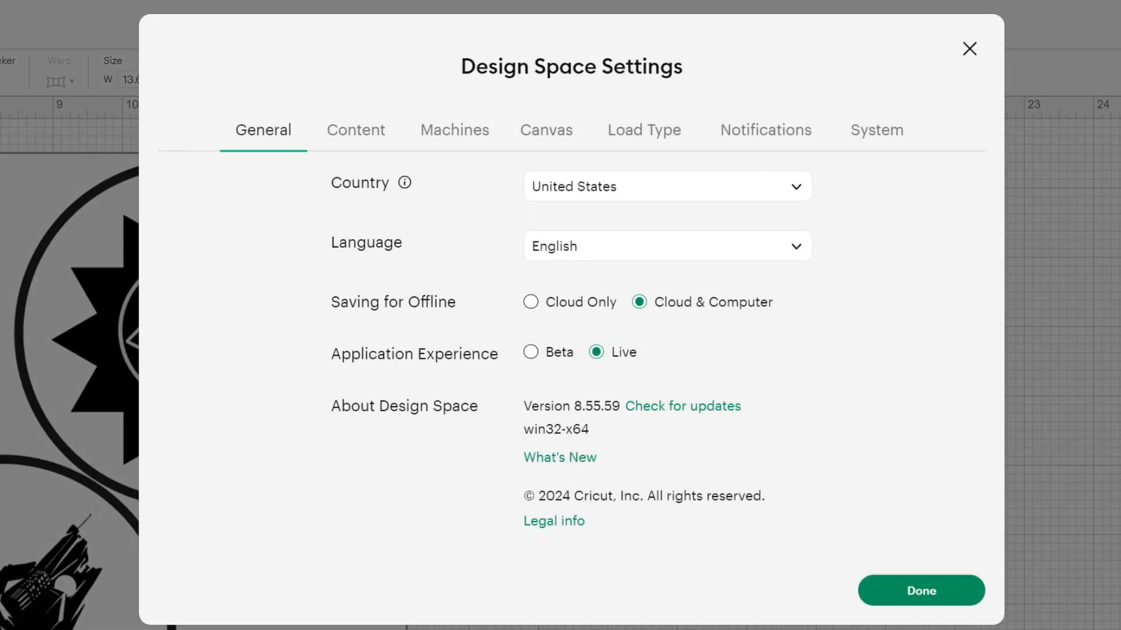
click(546, 130)
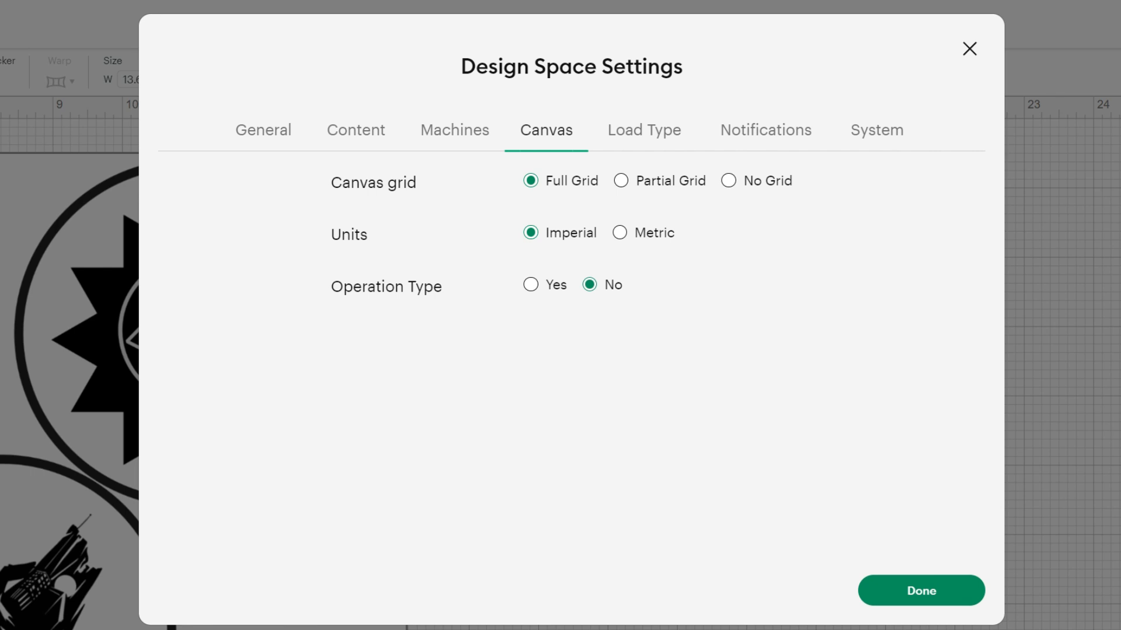
click(644, 130)
click(667, 266)
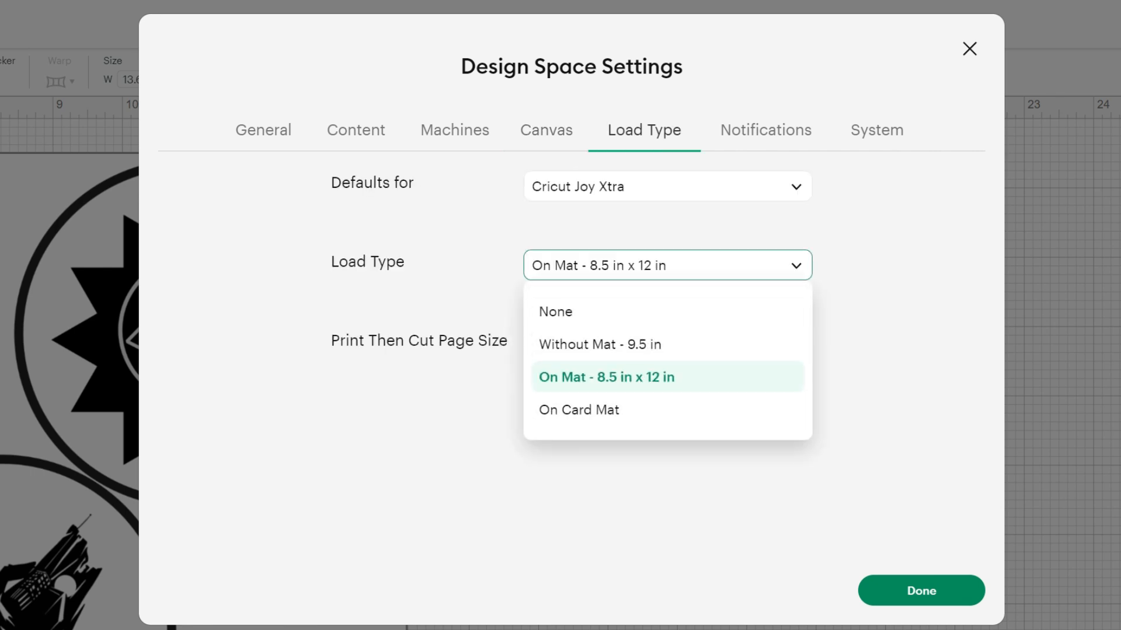
click(668, 377)
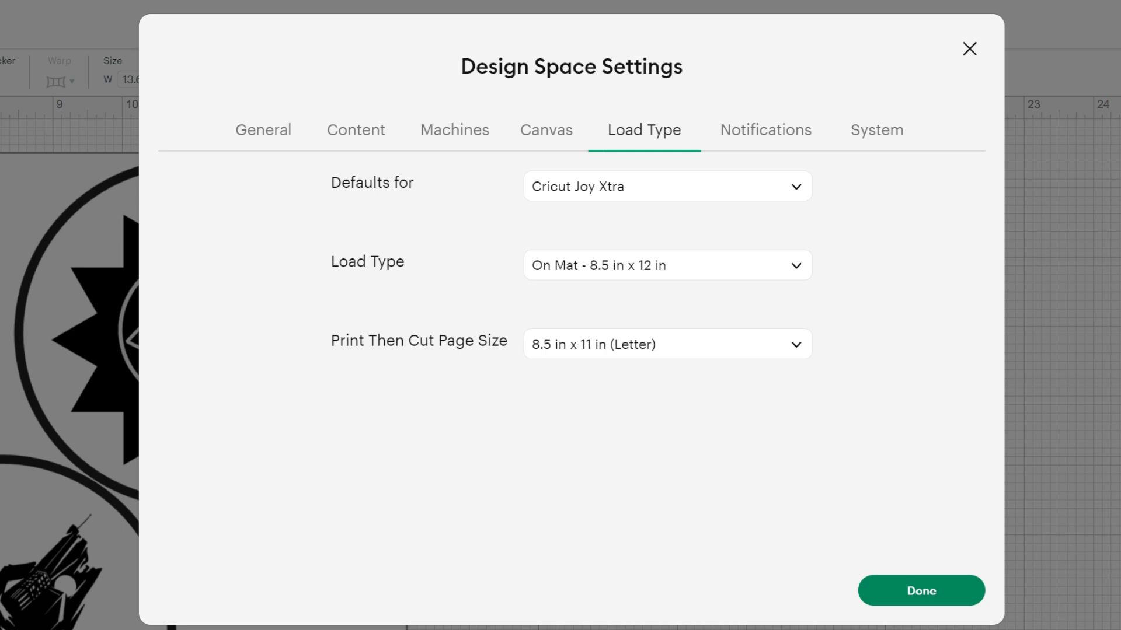
click(921, 591)
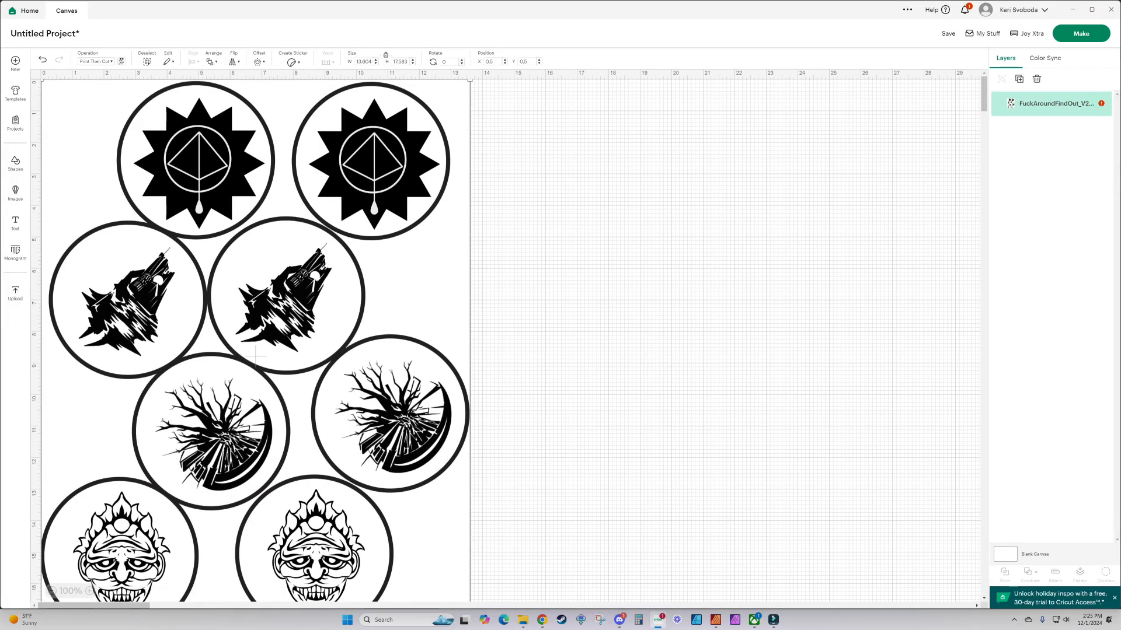
Step: Set the width of the button sheet image to 6.76 in with its proportions locked, and check its layer warning
mouse_move(1101, 103)
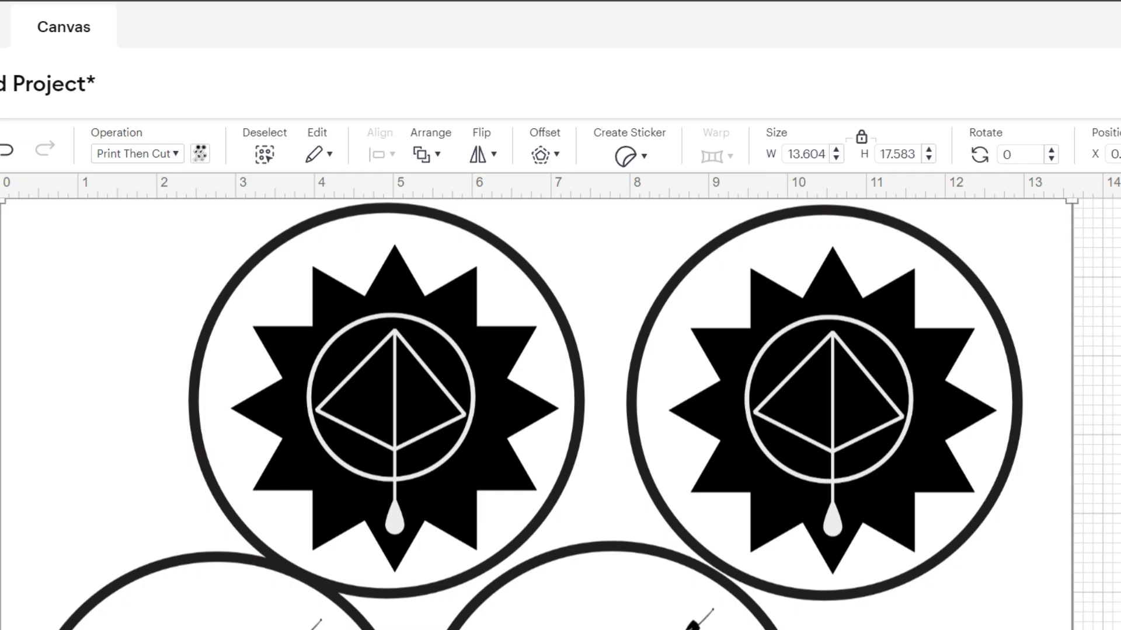
drag(818, 154, 785, 154)
key(BackSpace)
text(6.76)
key(Return)
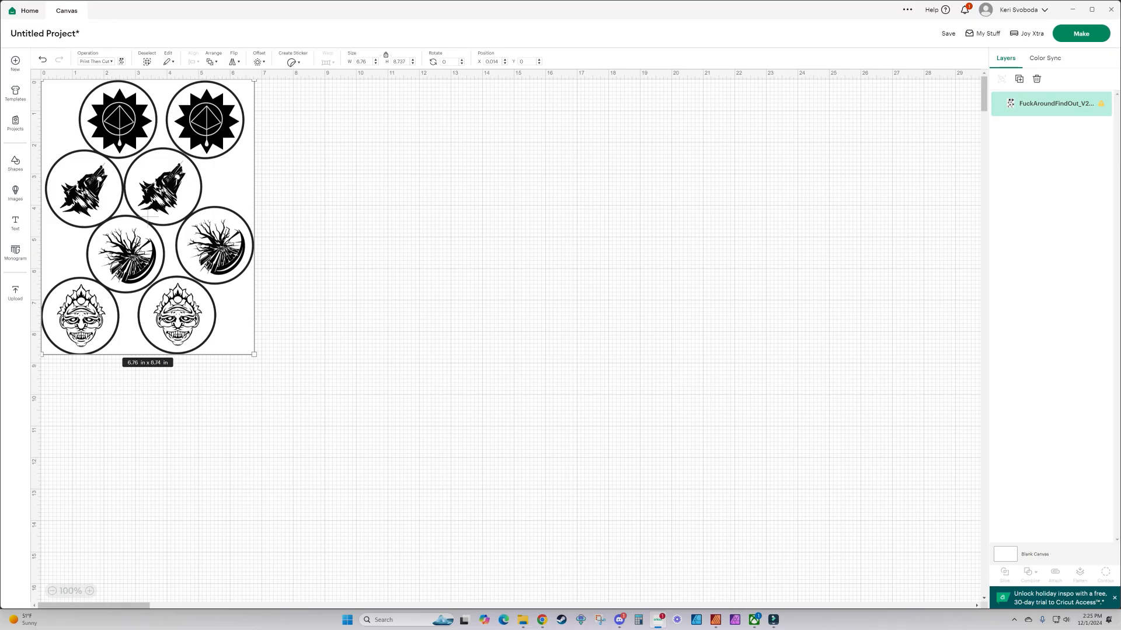
click(561, 233)
click(1101, 104)
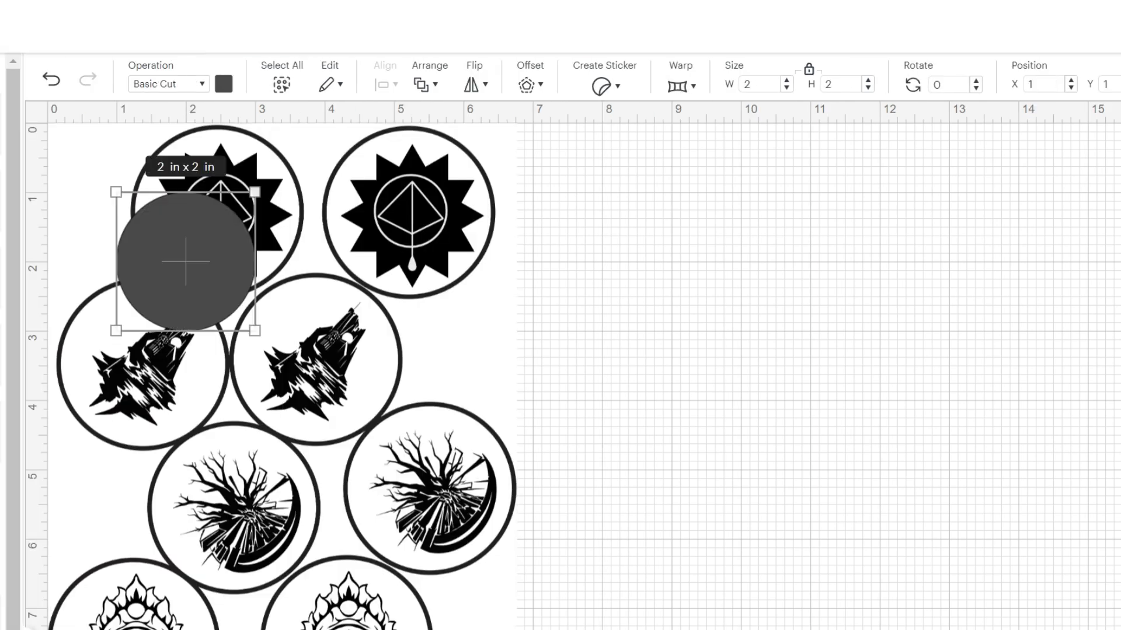
Step: Resize the circle shape to 2.35 in and place it exactly over the upper-left sun button
click(759, 84)
text(.35)
key(Return)
drag(198, 273, 218, 212)
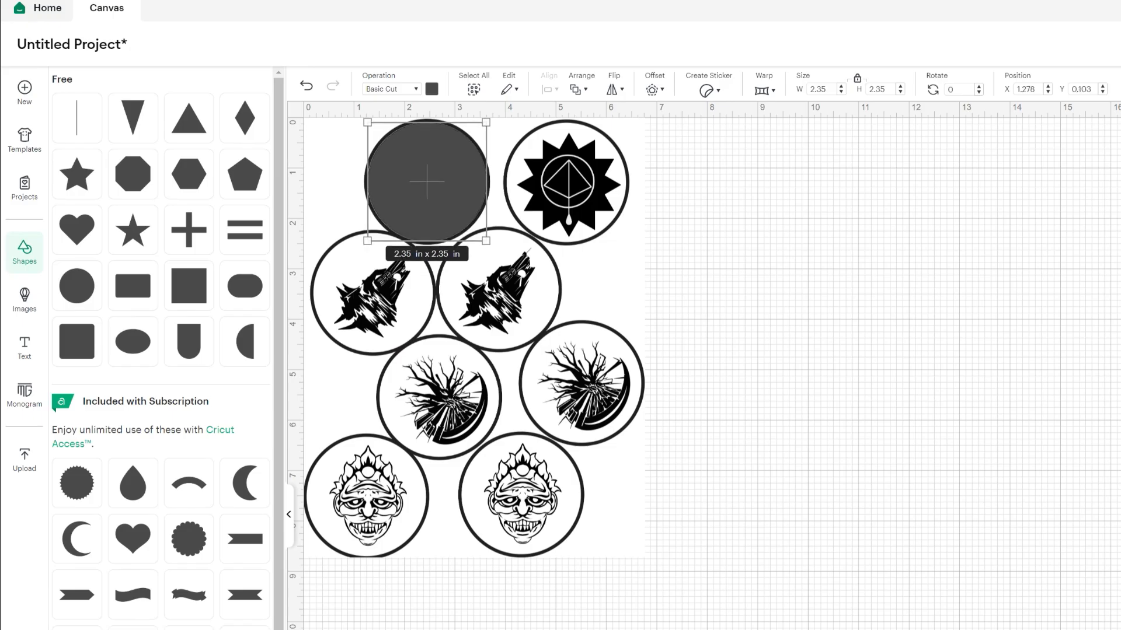
Step: Position a second 2.35 in circle over the upper-right sun button and nudge it into alignment
drag(566, 184, 568, 183)
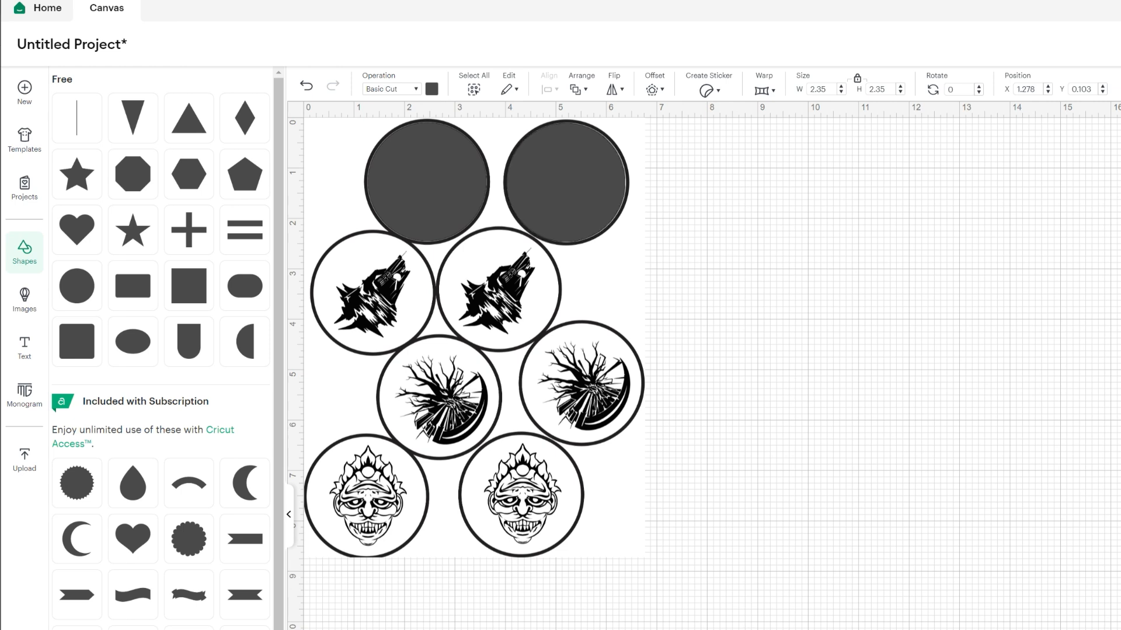
key(Left)
key(Right)
Step: Position a third 2.35 in circle over the right wolf button, nudge it into alignment and close the shapes library
drag(528, 282, 499, 289)
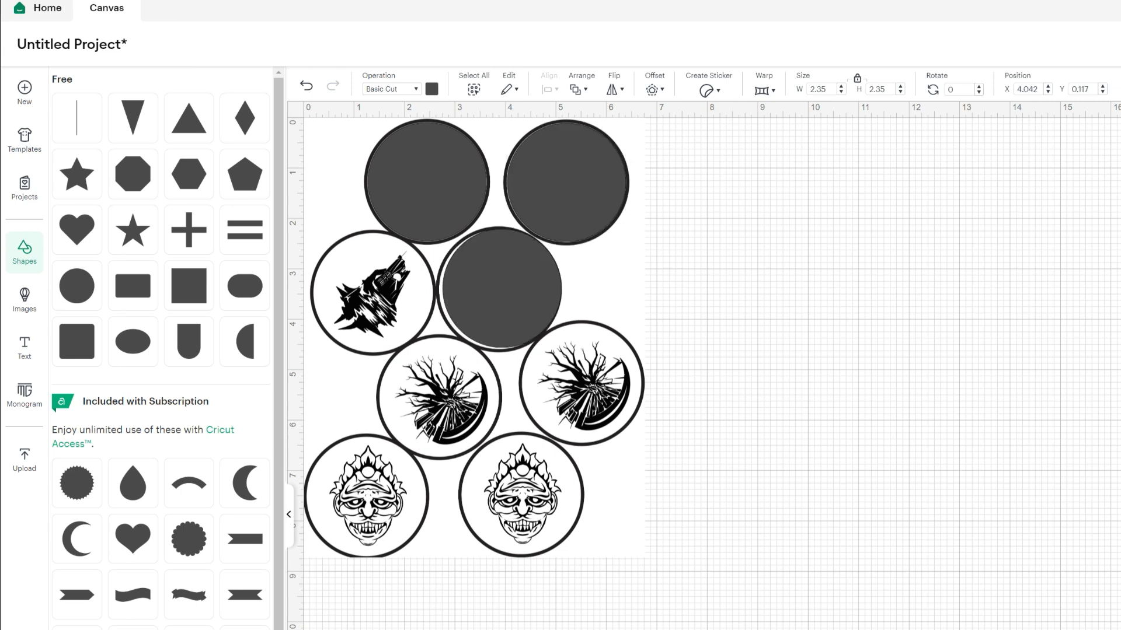
key(Left)
key(Up)
key(Right)
key(Down)
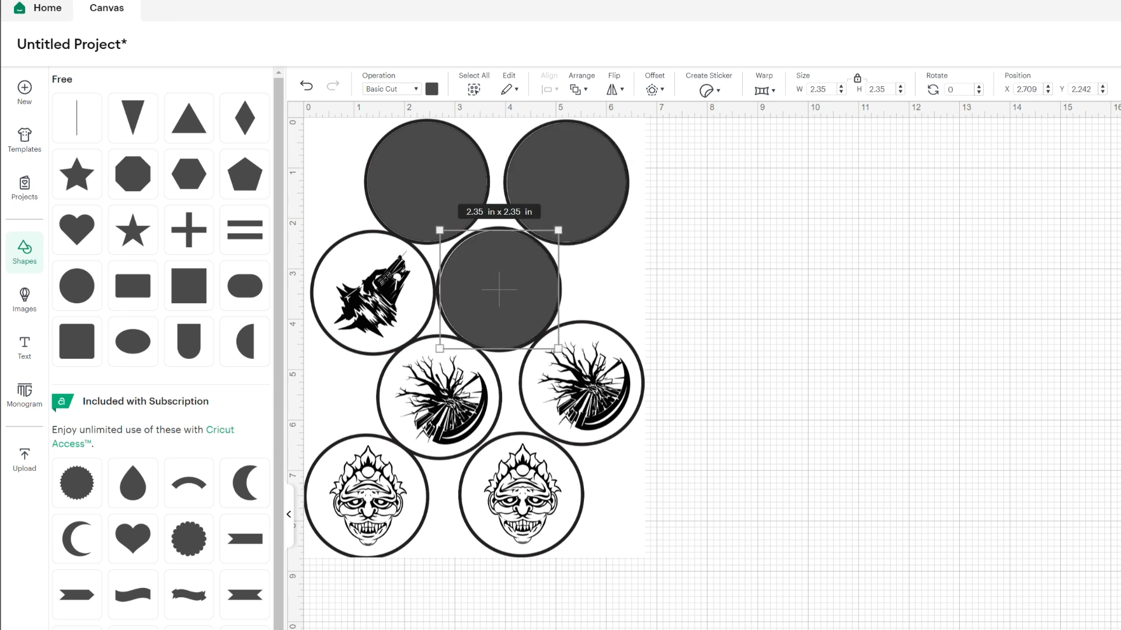
scroll(499, 289, up, 4)
scroll(499, 290, down, 2)
click(24, 252)
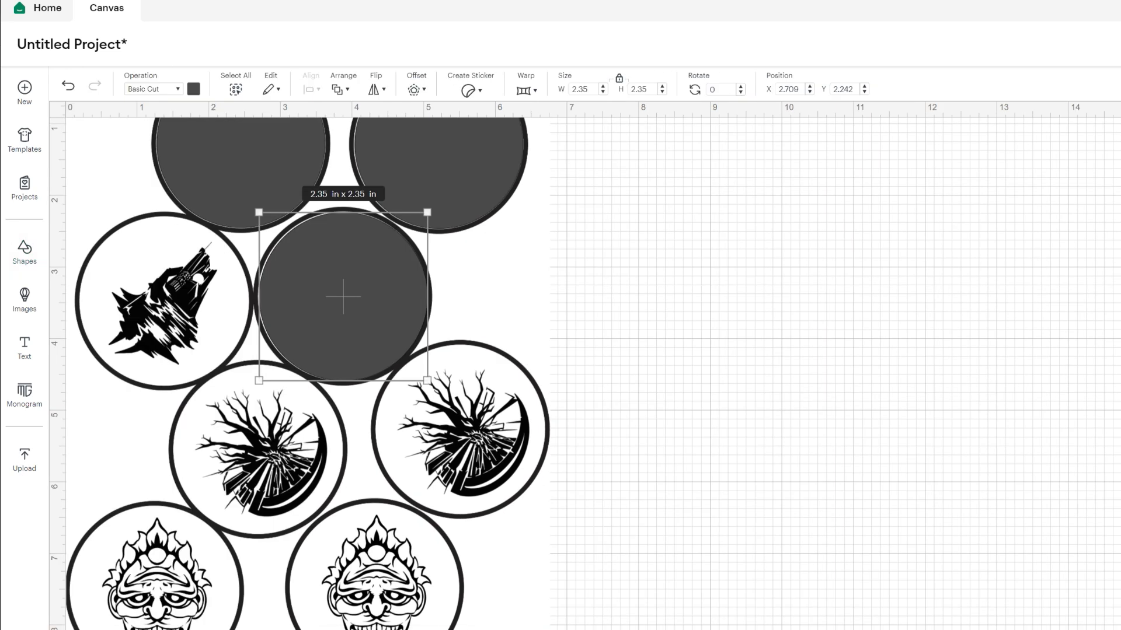
Step: Place matching 2.35 in circles over the left wolf button and the remaining tree and mask buttons
scroll(147, 243, up, 2)
drag(394, 311, 414, 311)
scroll(413, 310, up, 2)
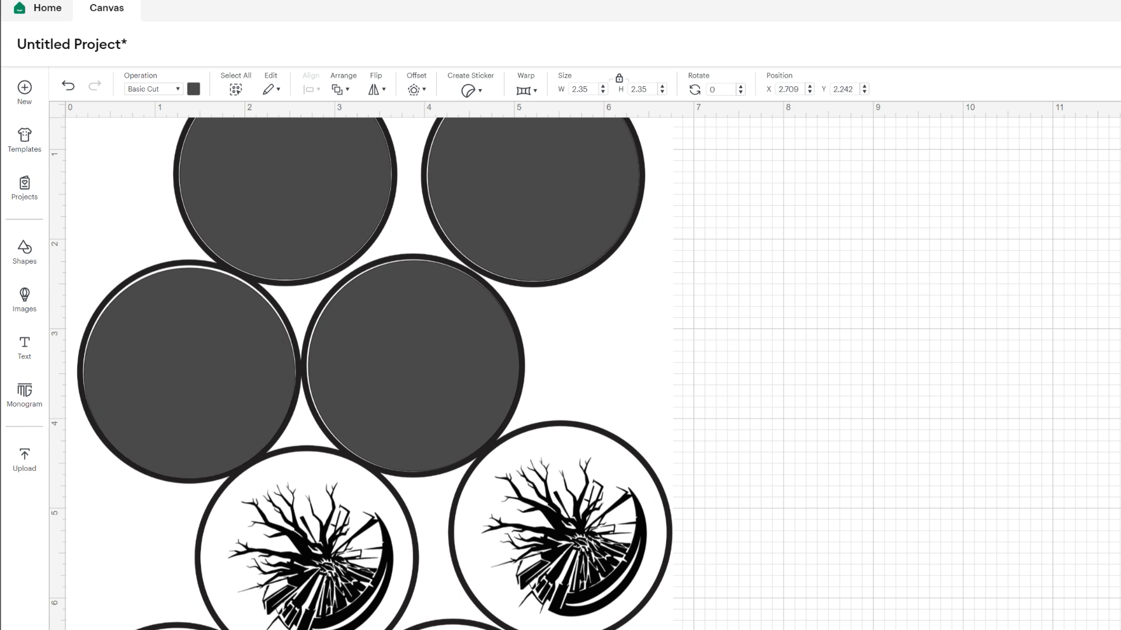
click(189, 371)
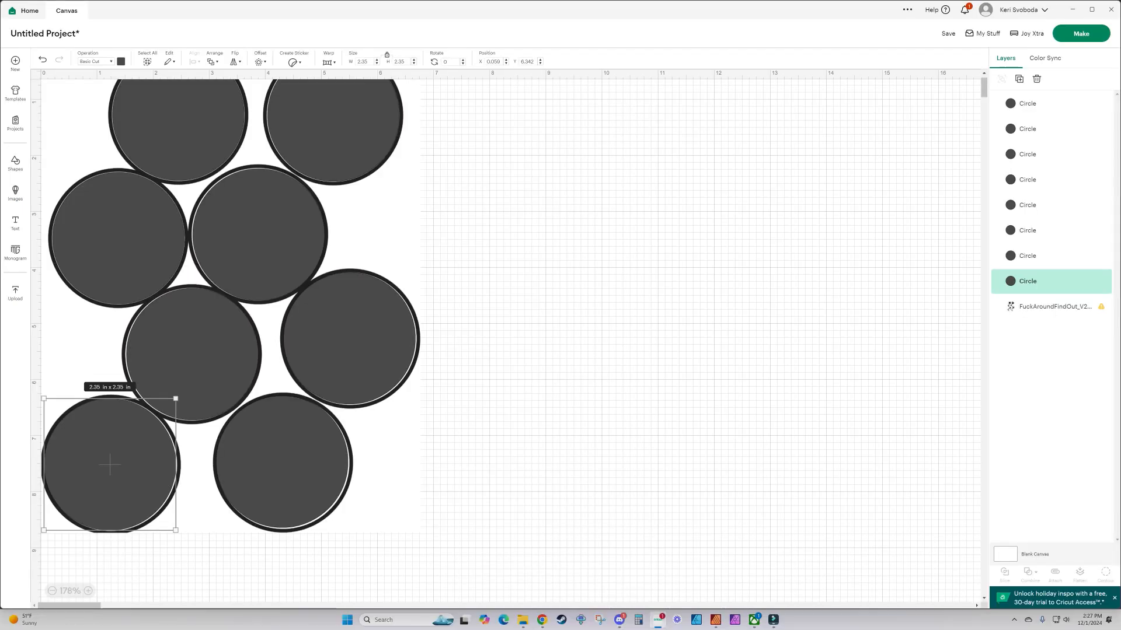
click(671, 350)
Step: Save the project as OWBN_Buttons_58mm on the way to making it, and preview its Print Then Cut and Basic Cut mats
click(1055, 306)
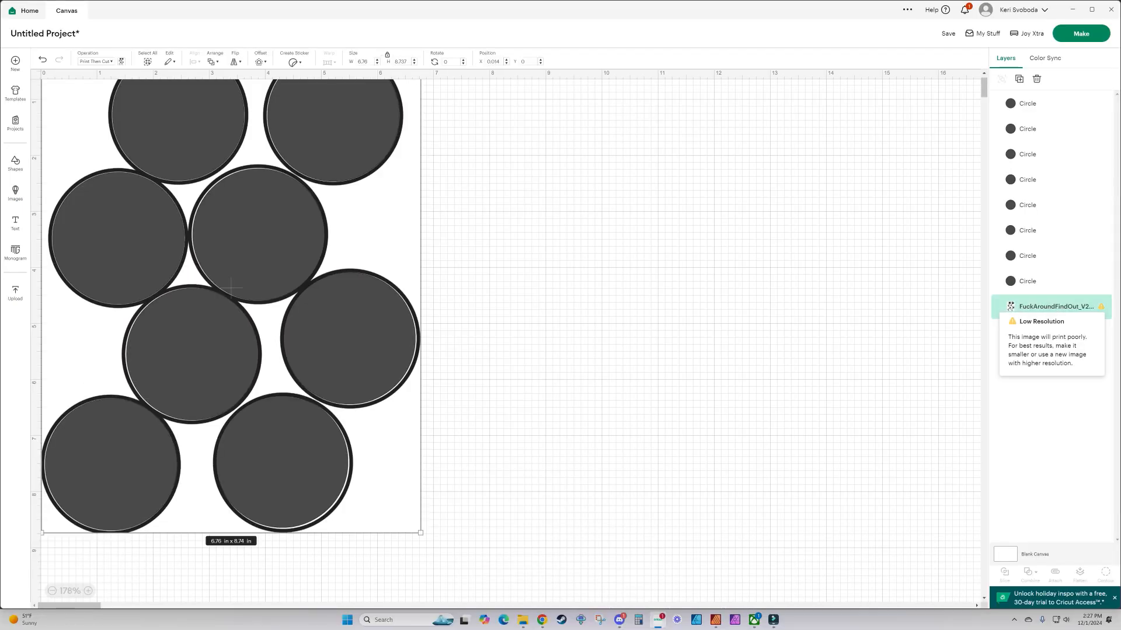
click(1081, 33)
click(593, 338)
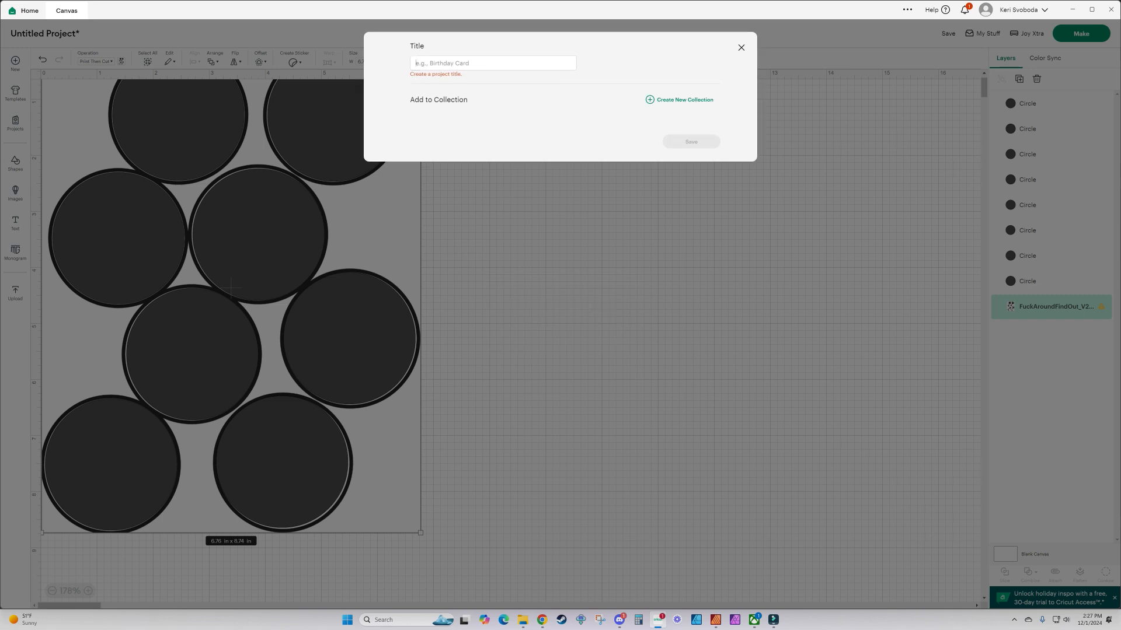
text(OWBN_Buttons_58mm)
key(Return)
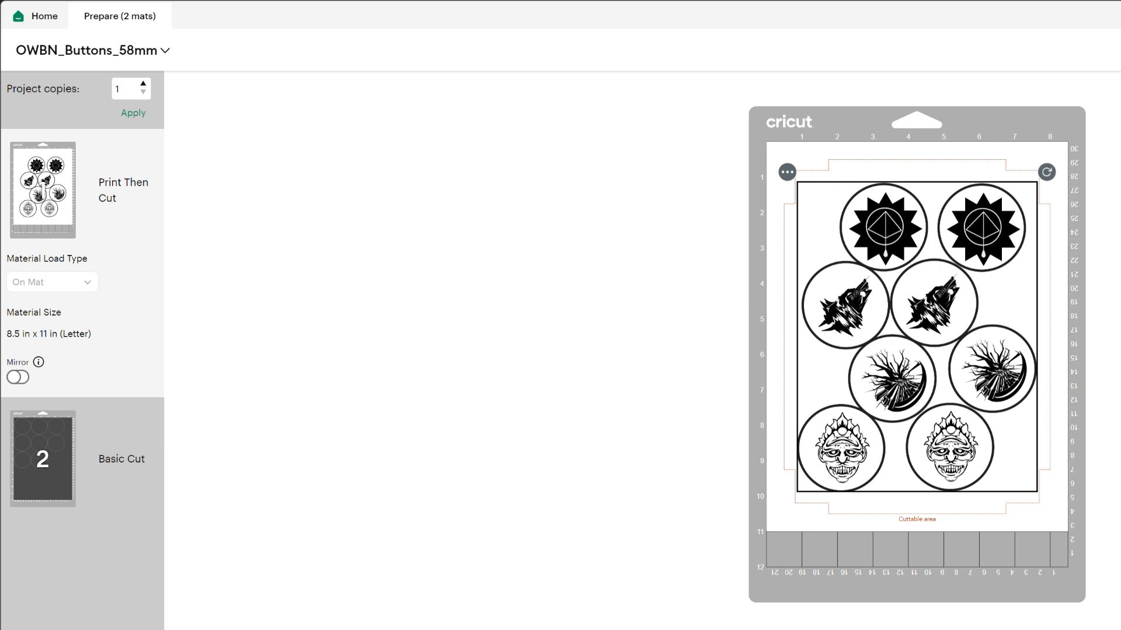
click(43, 459)
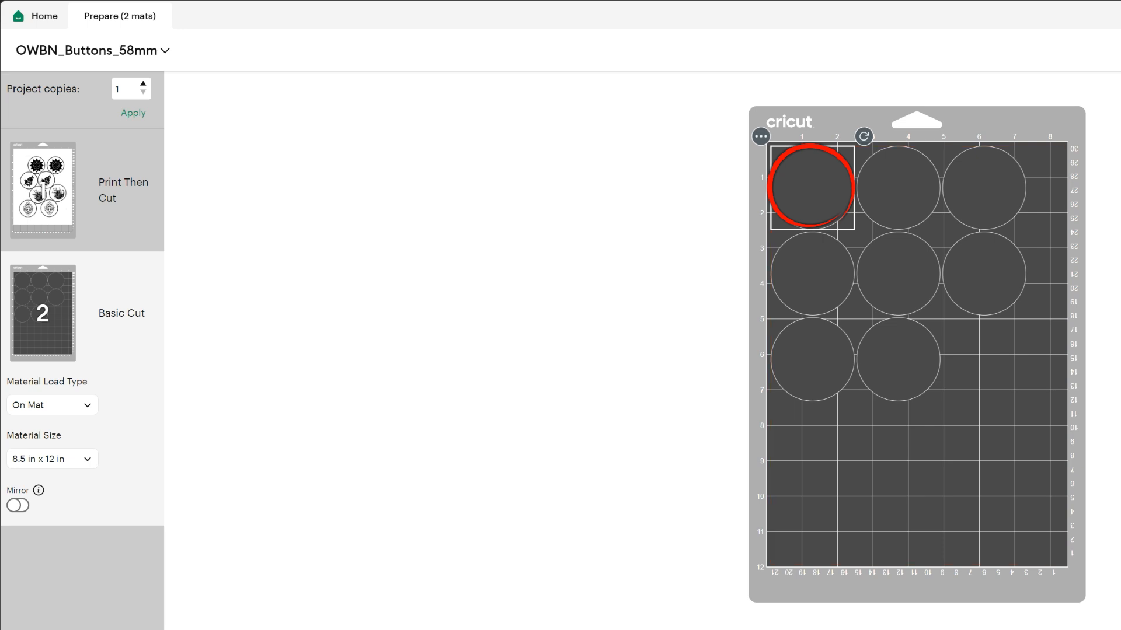
click(43, 191)
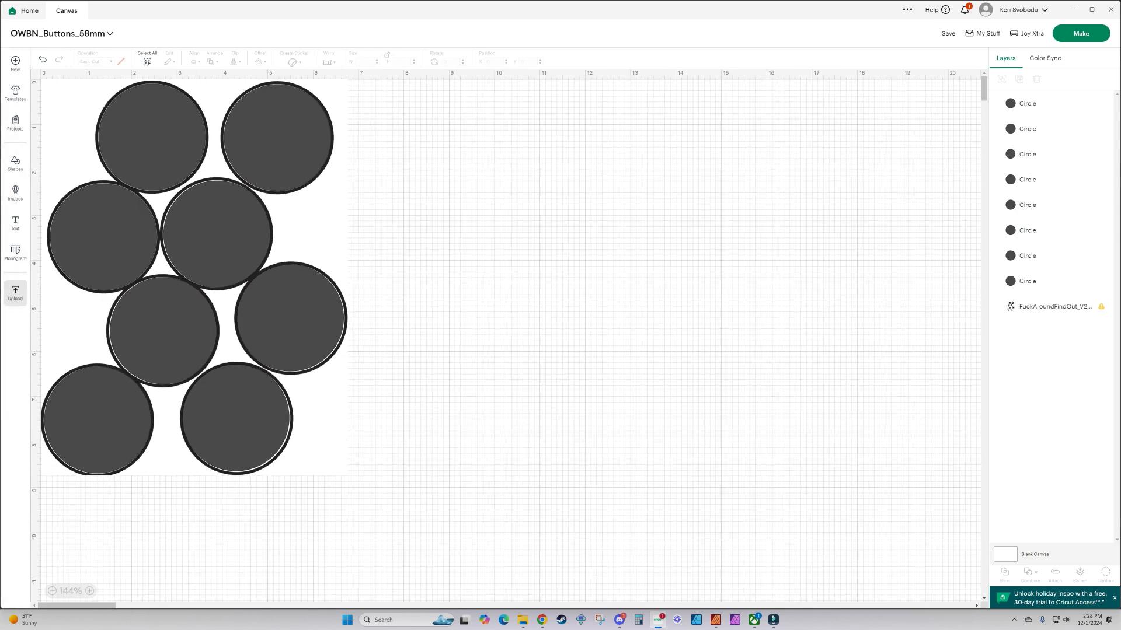
Step: Upload the image FuckAroundFindOut_V2_No-Circles from the 2-5 Buttons folder
click(15, 292)
click(87, 161)
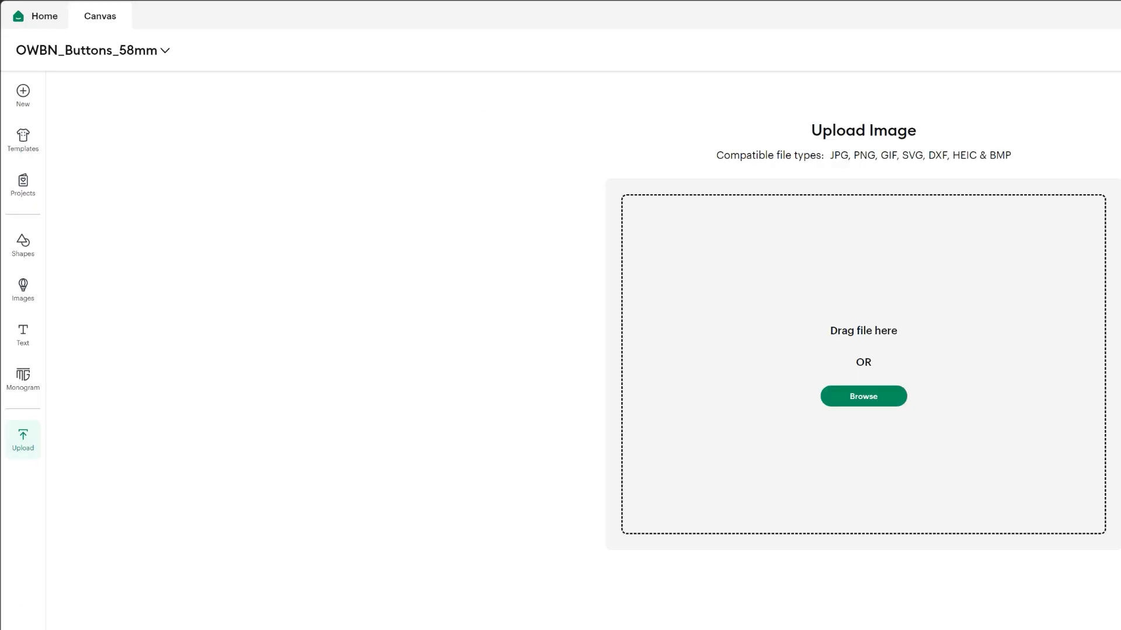
click(863, 397)
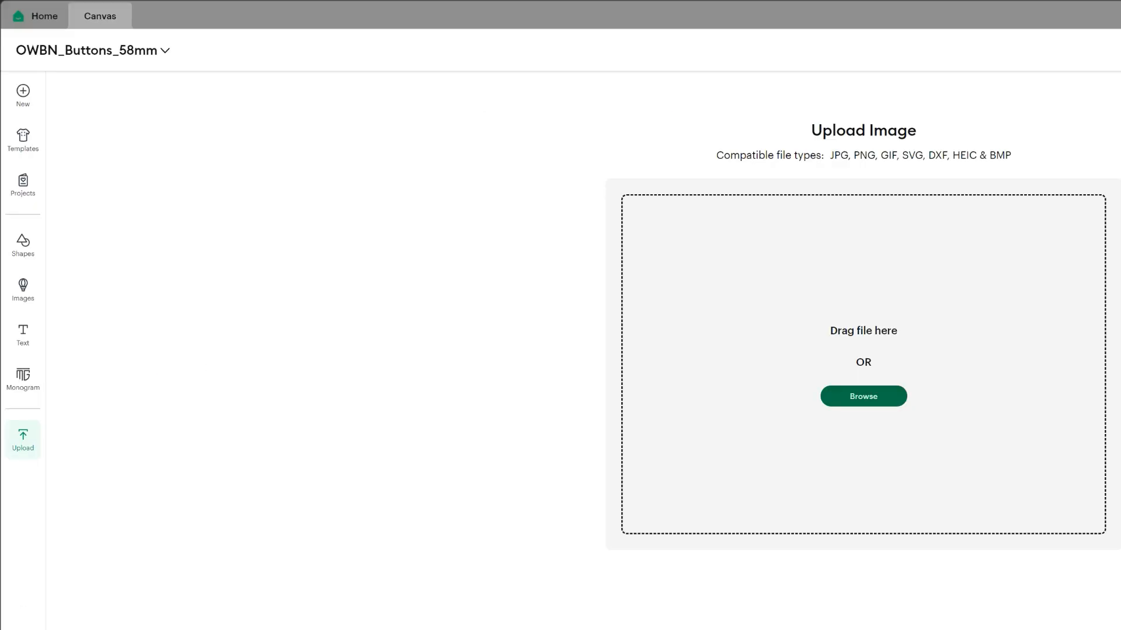
click(60, 231)
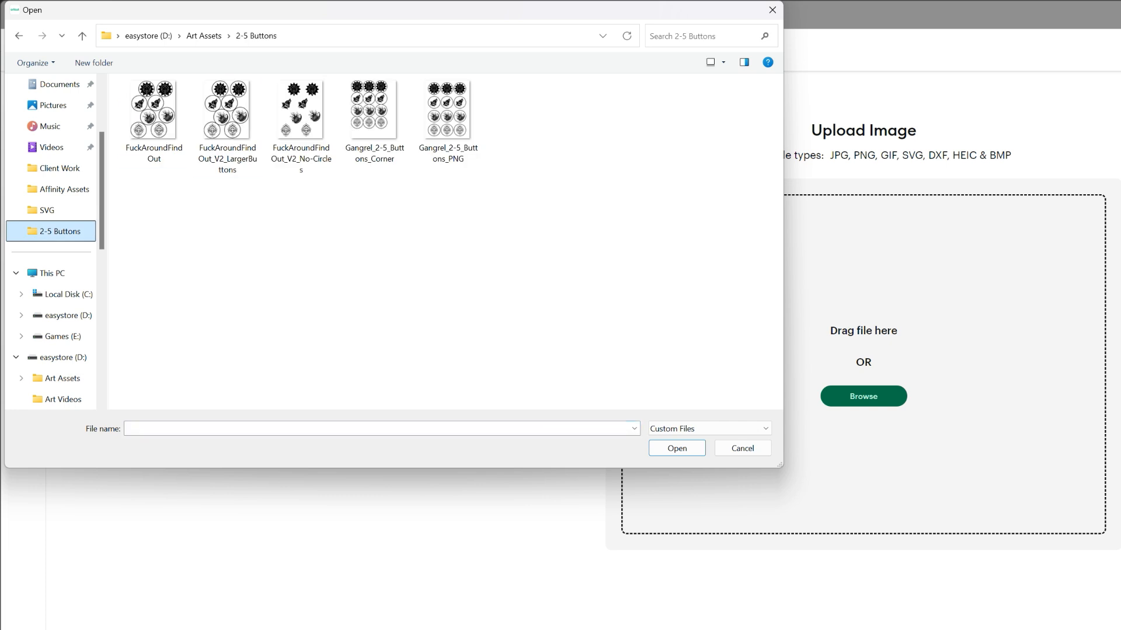
click(300, 127)
key(Return)
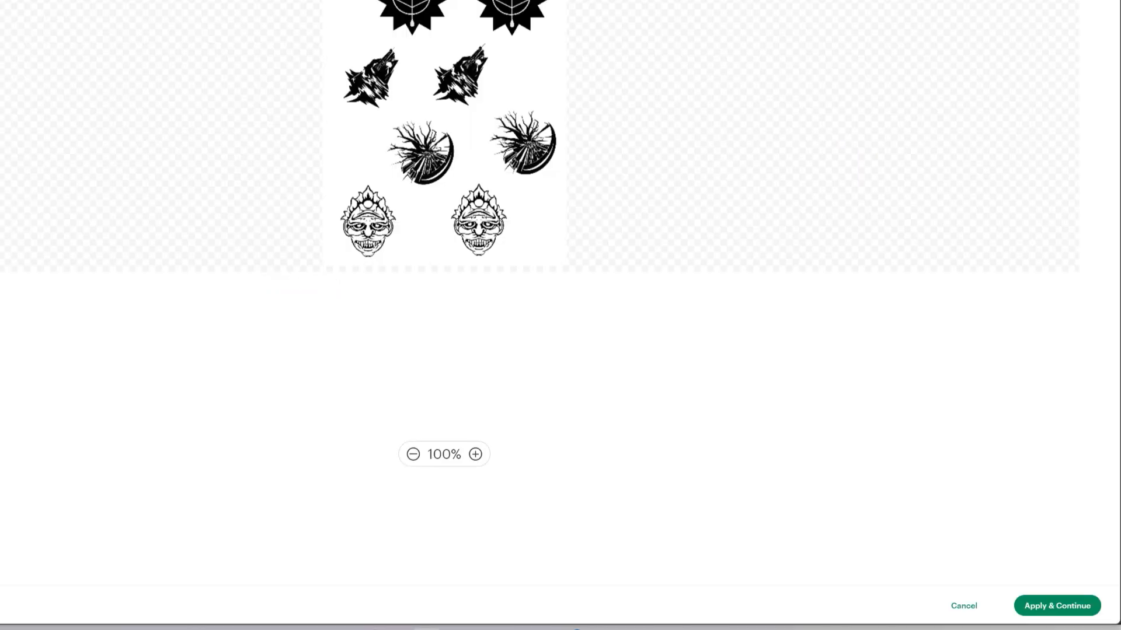
Step: Accept the uploaded artwork's background, convert it to a Flat Graphic and add it to the canvas
click(1056, 606)
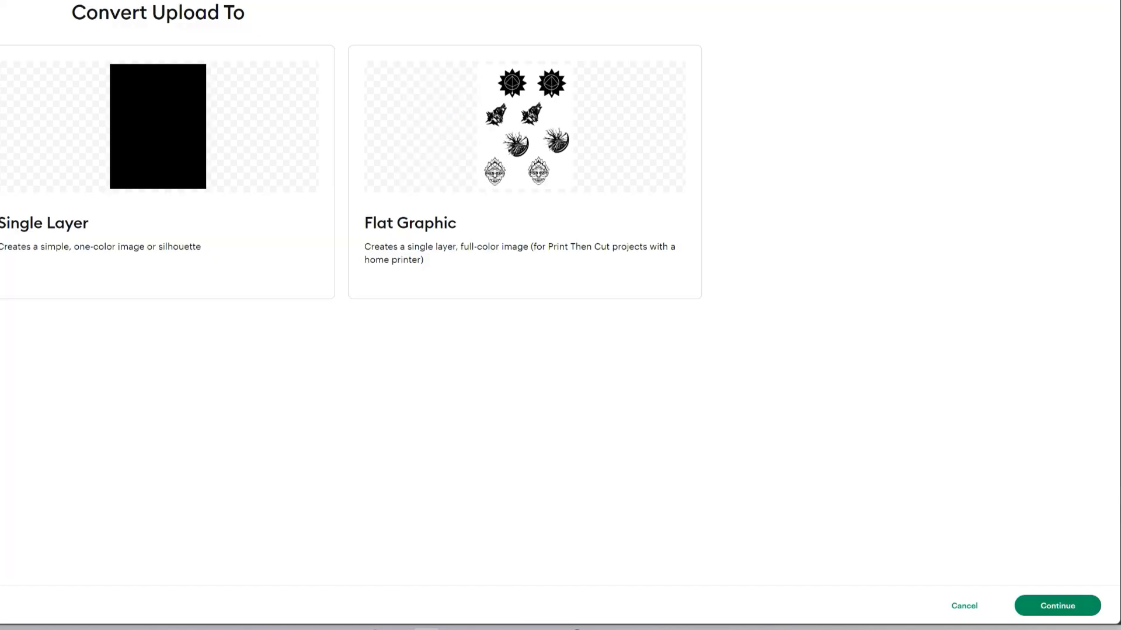
click(524, 172)
click(1057, 606)
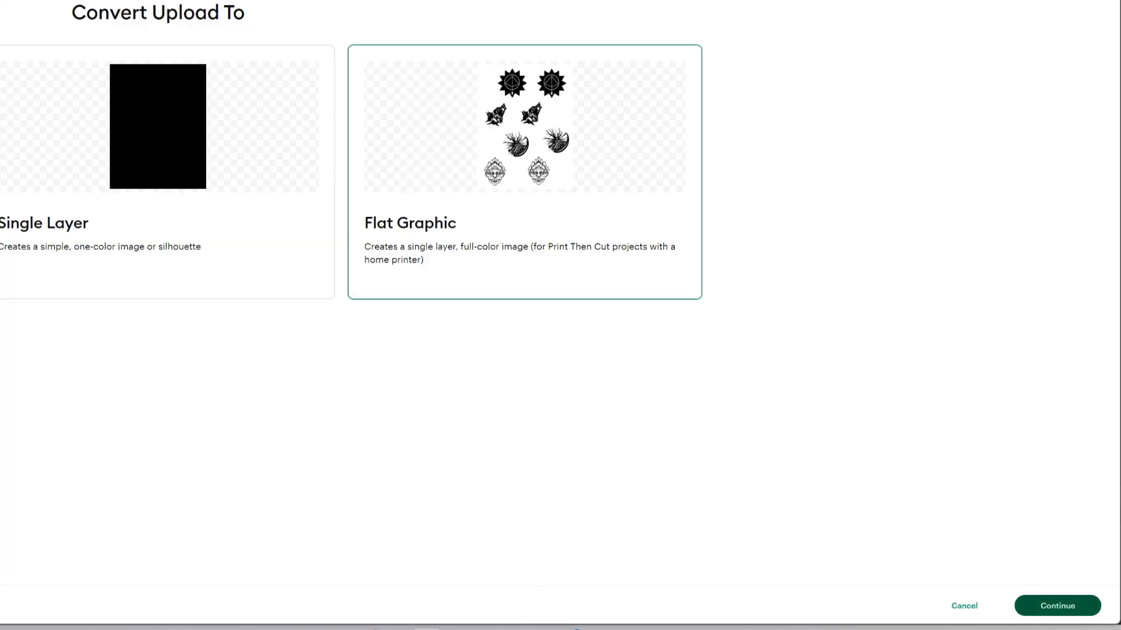
click(1056, 606)
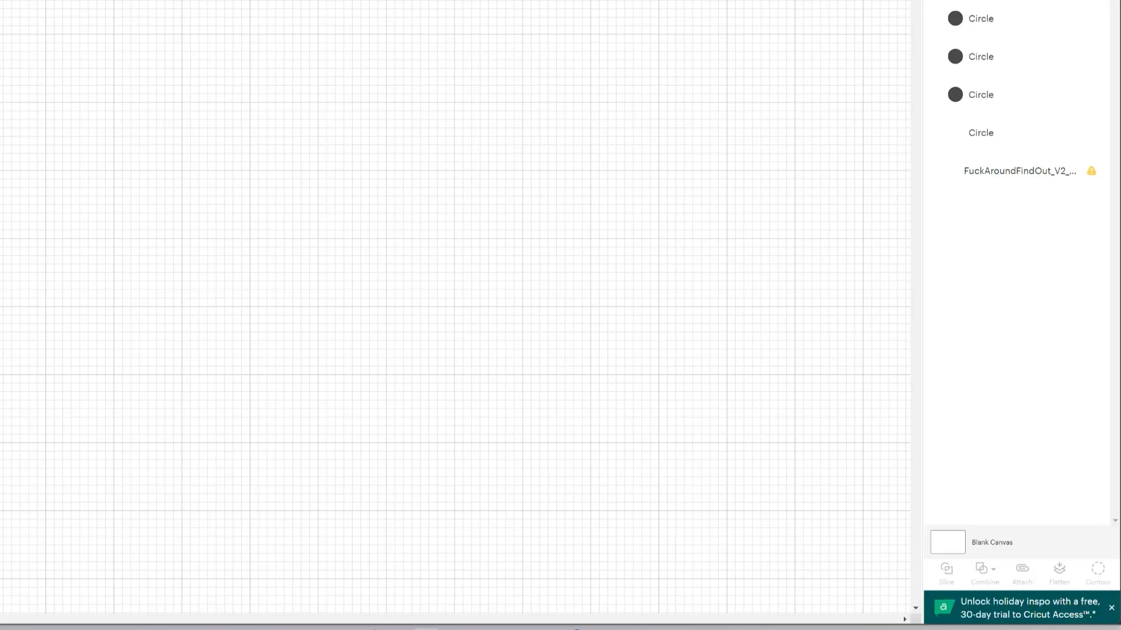
Step: Set the width of the newly added circle-free button sheet to 6.76 in
drag(370, 499, 349, 477)
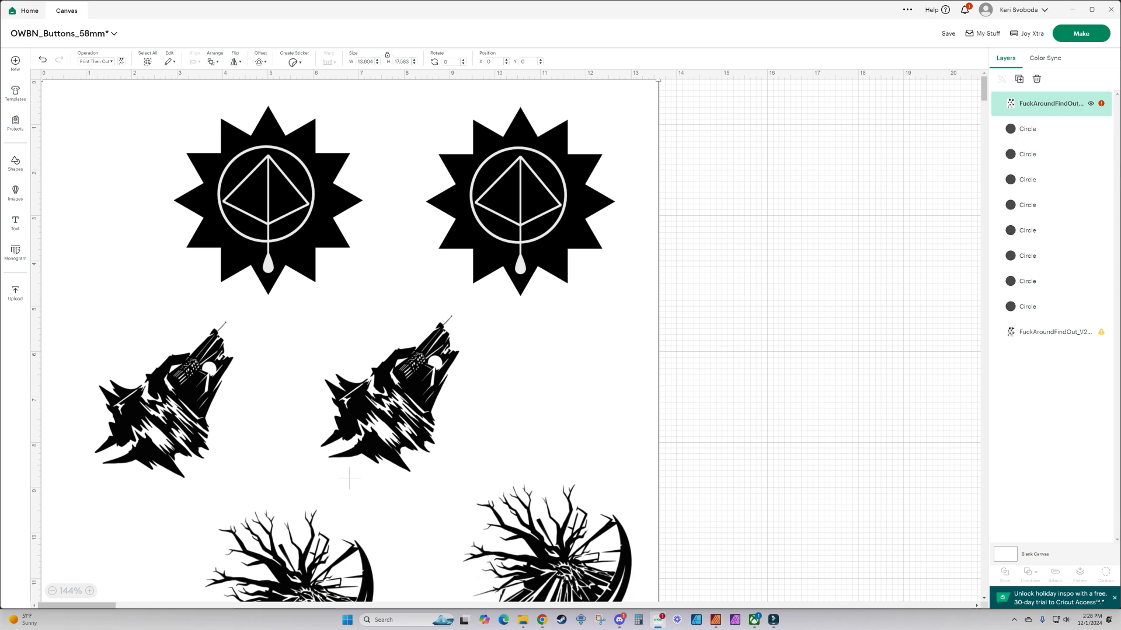
click(365, 61)
text(6.76)
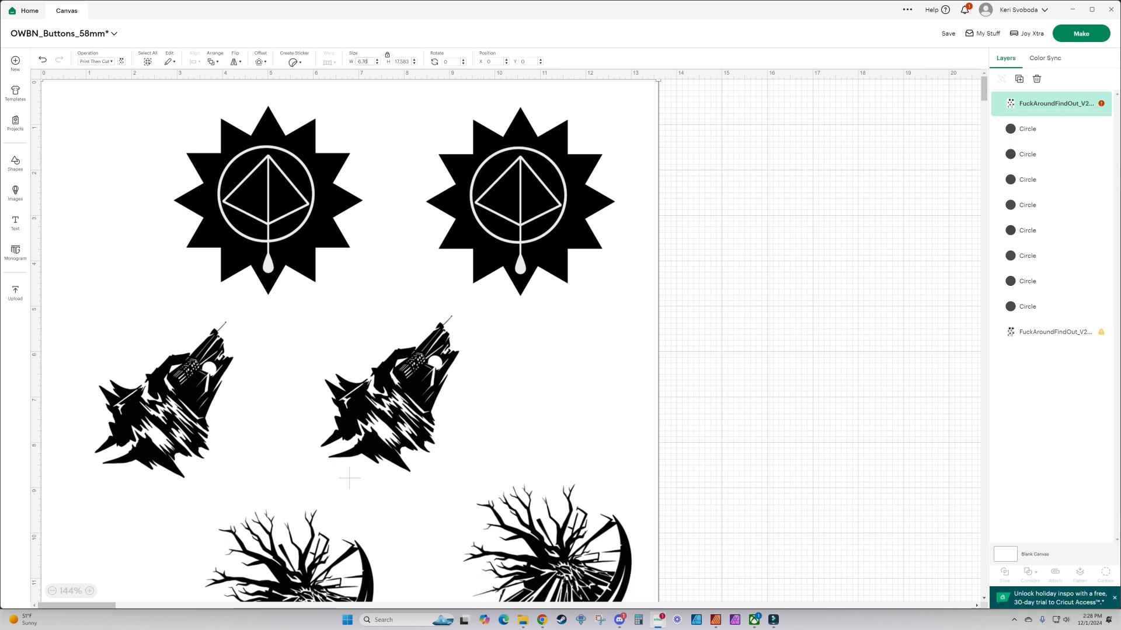
key(Return)
Step: Hide the original button sheet and move the circle-free sheet's layer beneath all the circles
click(236, 419)
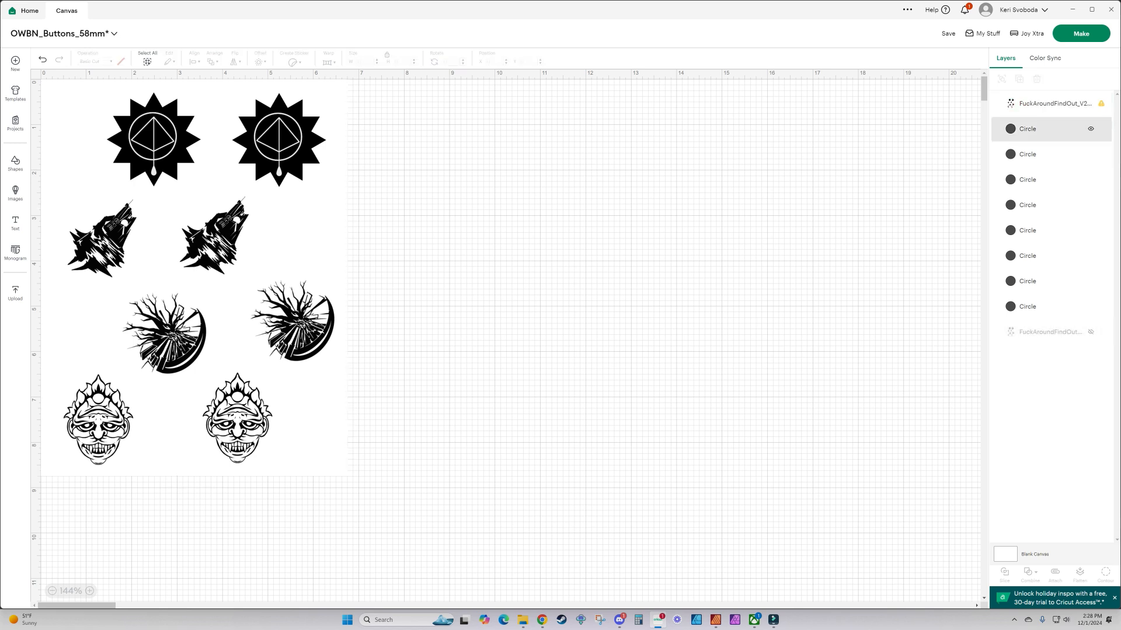
drag(1075, 113, 1038, 304)
Step: Weld all eight circle layers into a single shape
click(1044, 108)
ctrl+click(1044, 132)
ctrl+click(1045, 157)
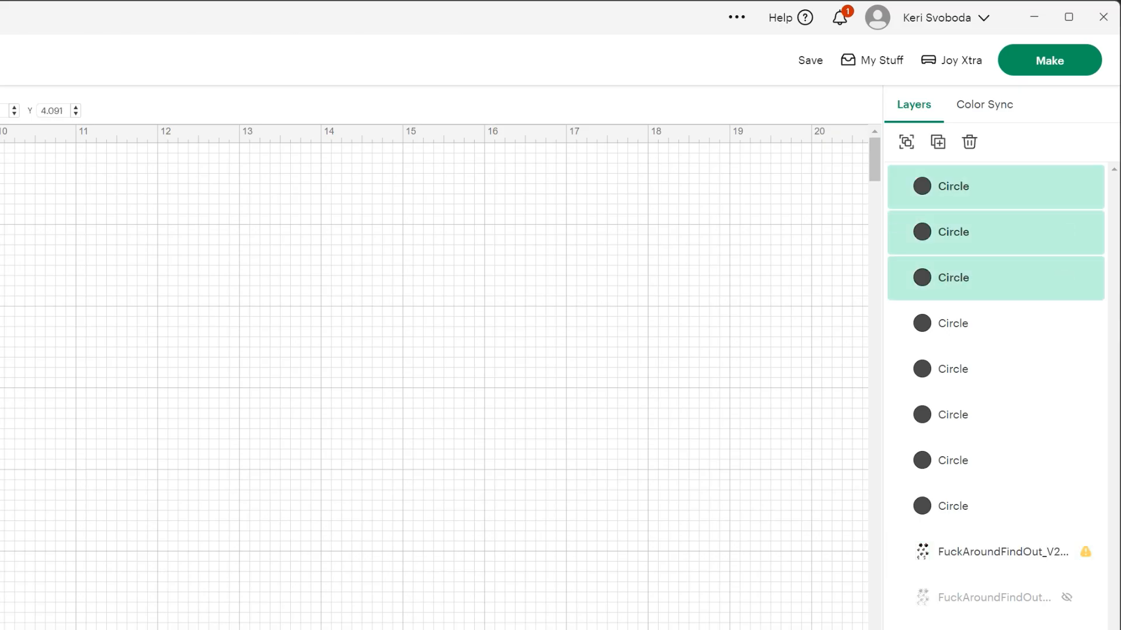
ctrl+click(992, 323)
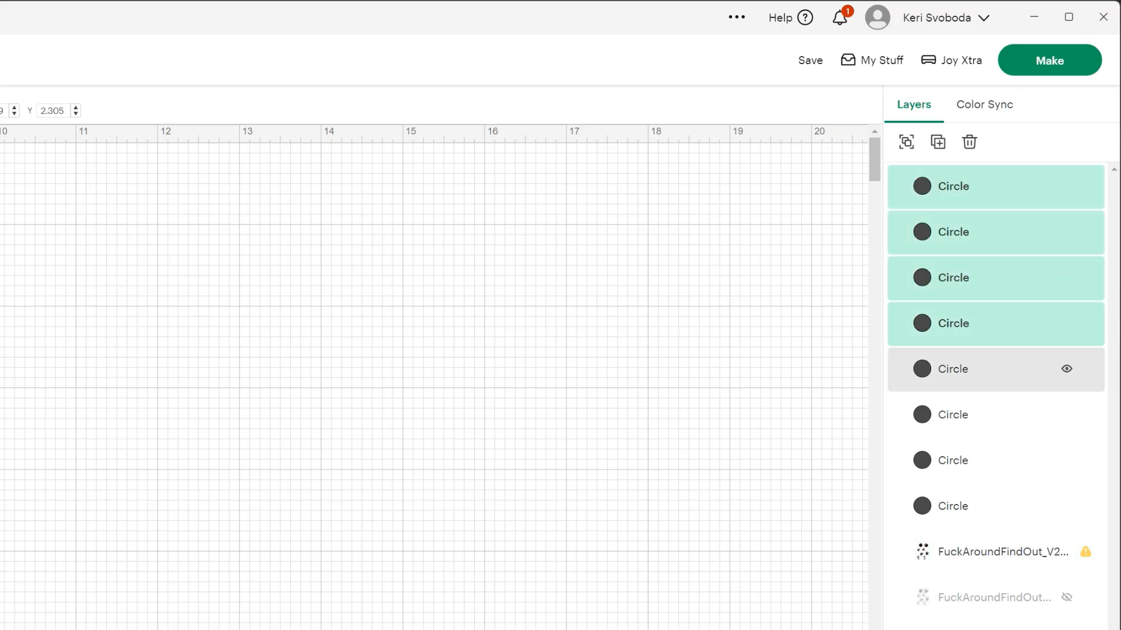
ctrl+click(992, 369)
ctrl+click(992, 414)
ctrl+click(992, 461)
ctrl+click(992, 506)
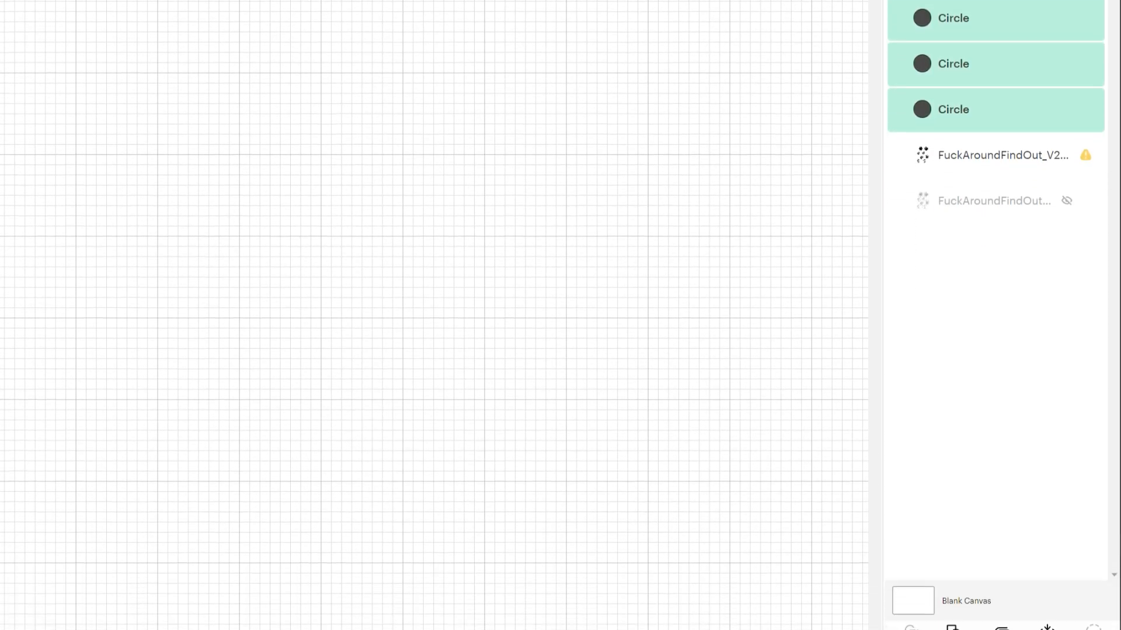
click(957, 573)
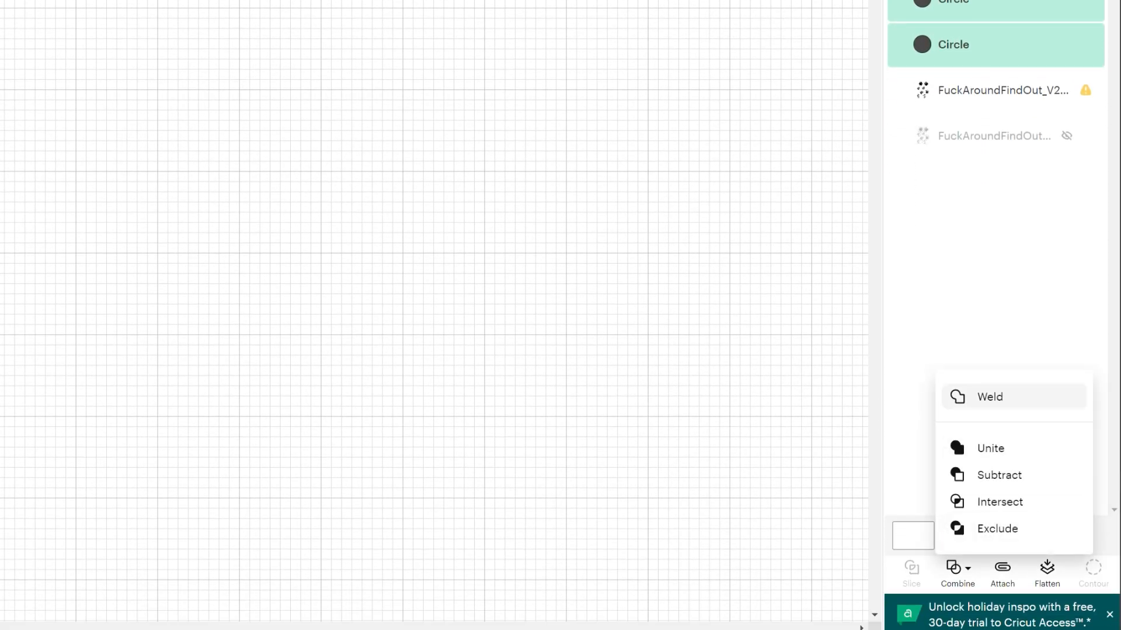
click(992, 397)
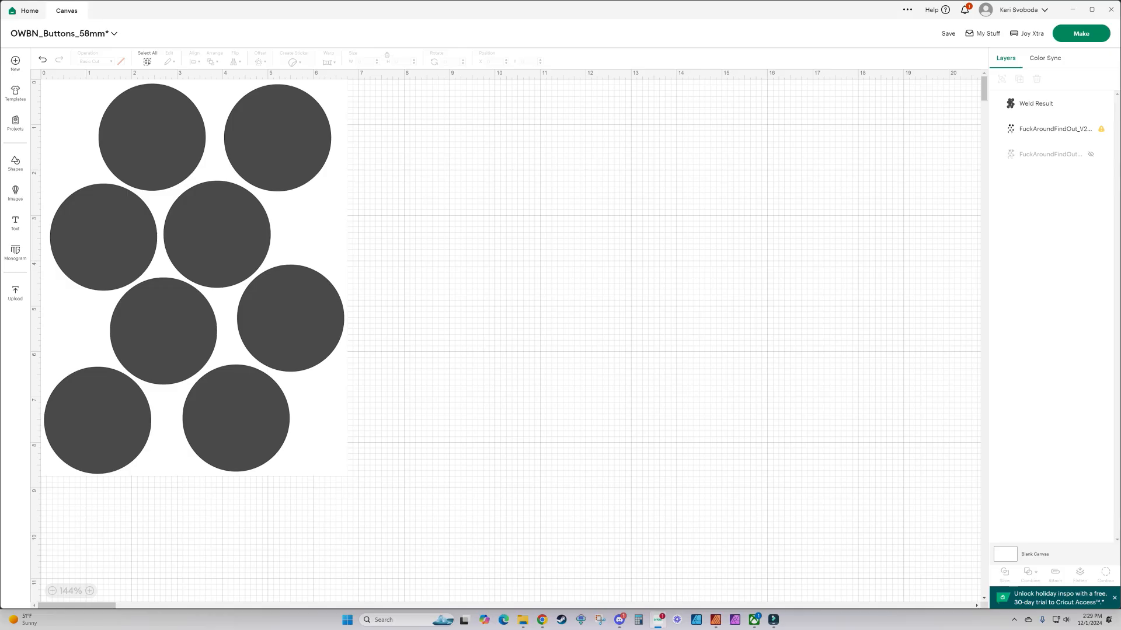
Step: Toggle the welded circles' visibility to compare them with the artwork underneath
click(1090, 103)
click(1091, 104)
click(1090, 104)
click(1090, 103)
click(1090, 103)
click(1090, 103)
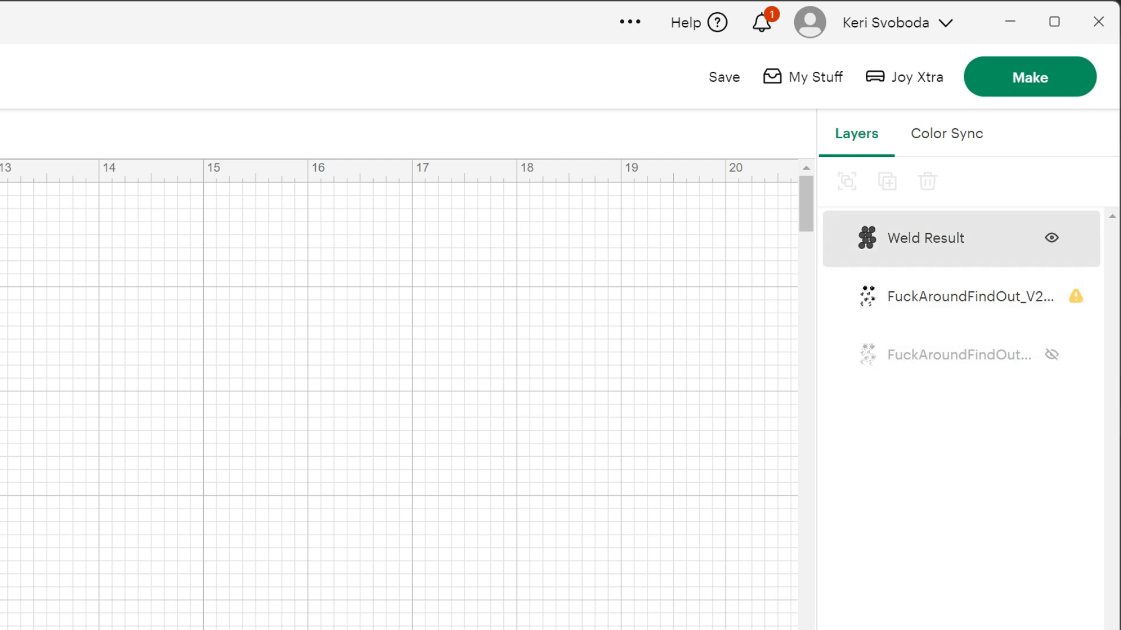
Step: Slice the circle-free button sheet with the welded circles
click(957, 245)
shift+click(957, 296)
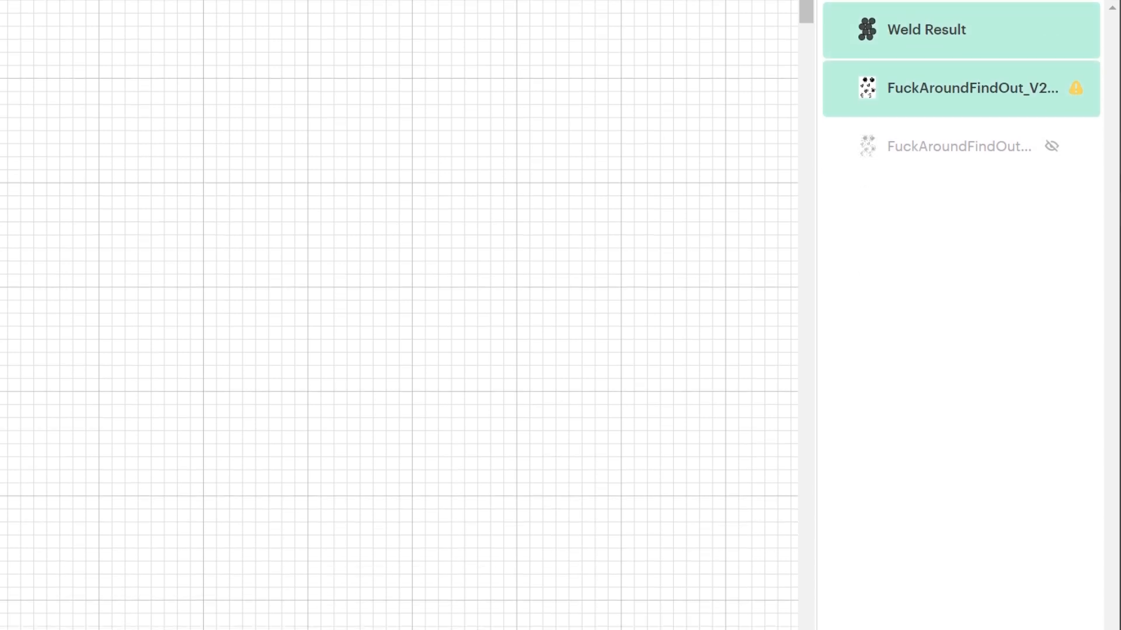
click(852, 542)
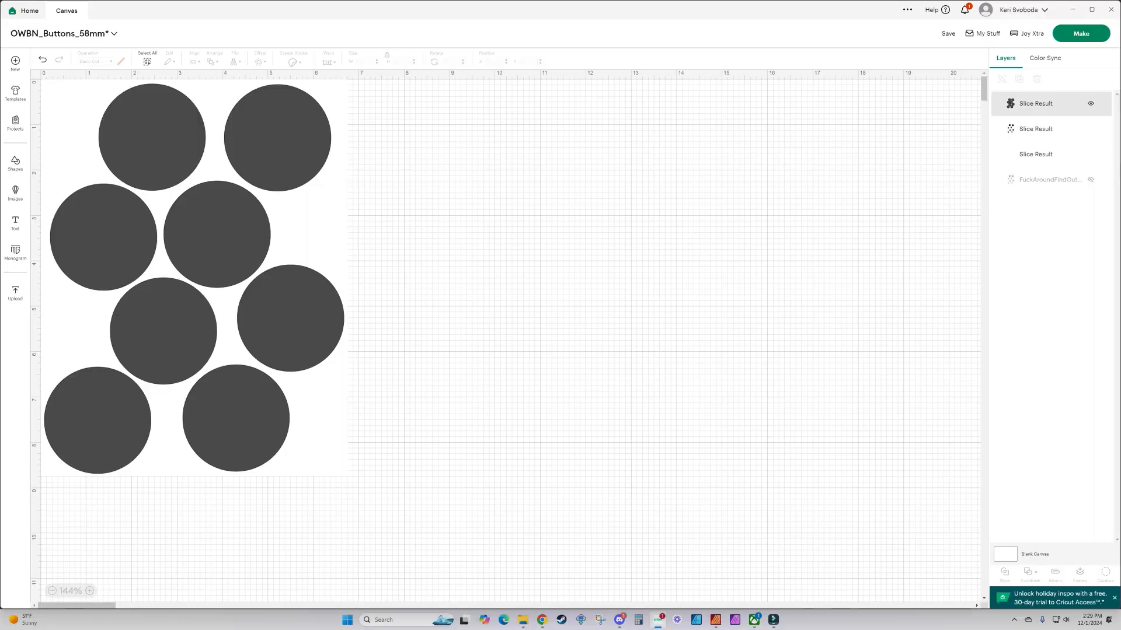
Step: Inspect the slice results, hide the solid circles and leftover background, and select the round button artwork
click(1090, 103)
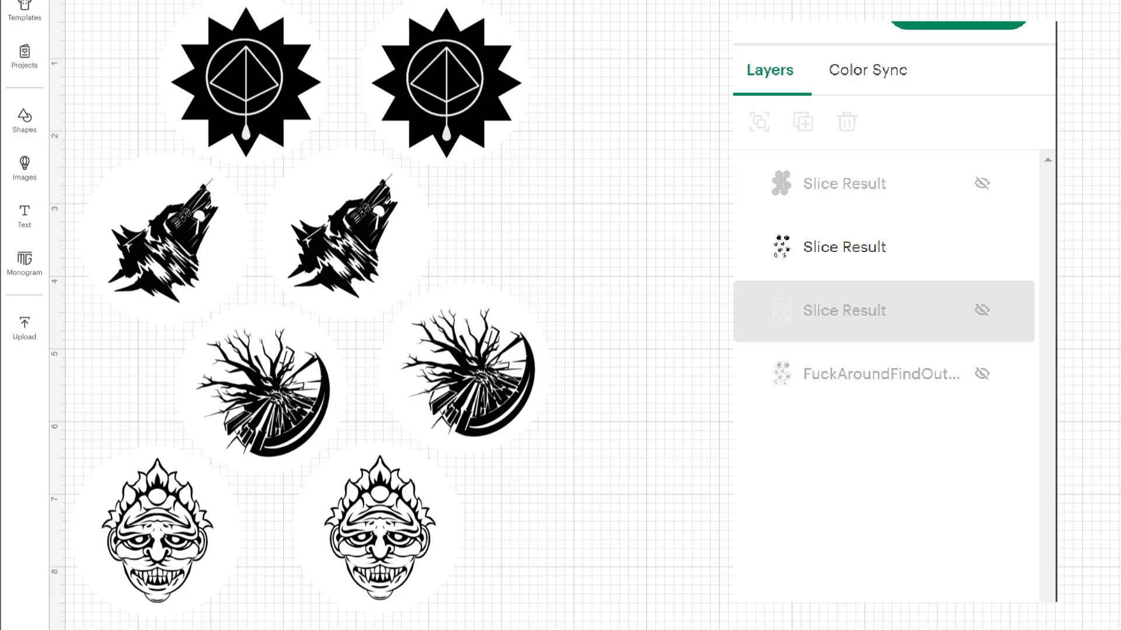
click(981, 310)
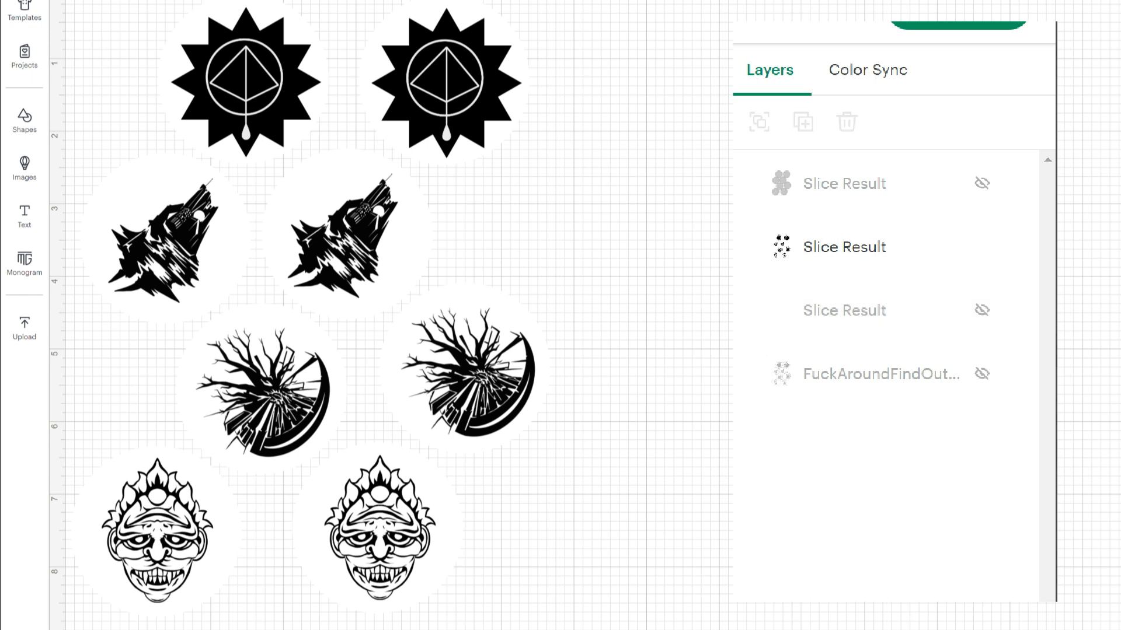
click(982, 246)
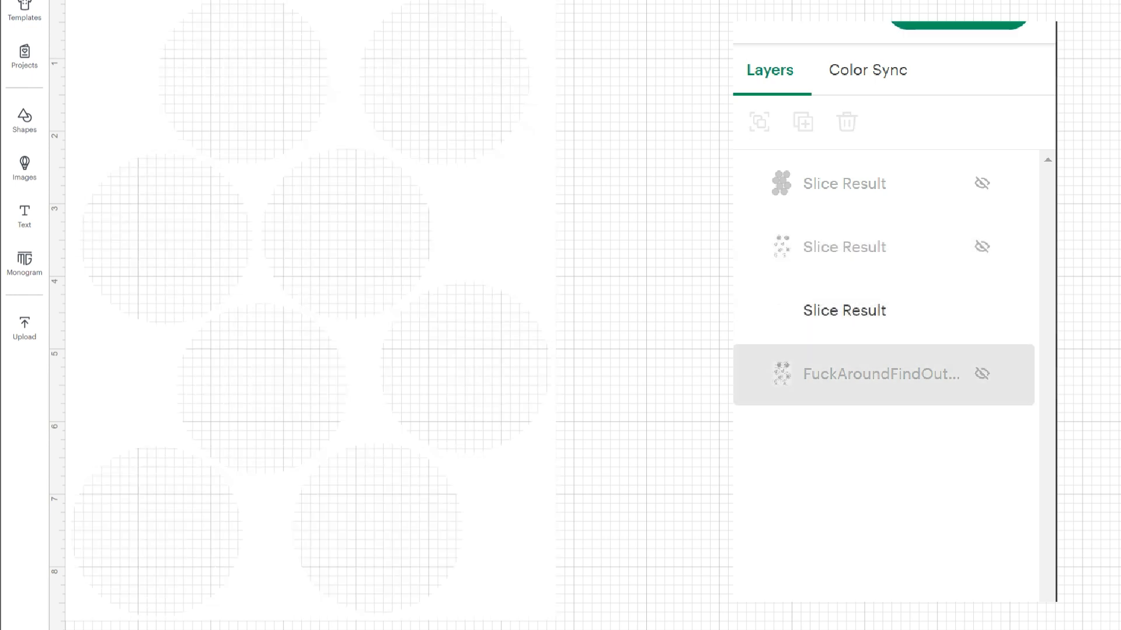
click(981, 310)
click(981, 246)
click(875, 248)
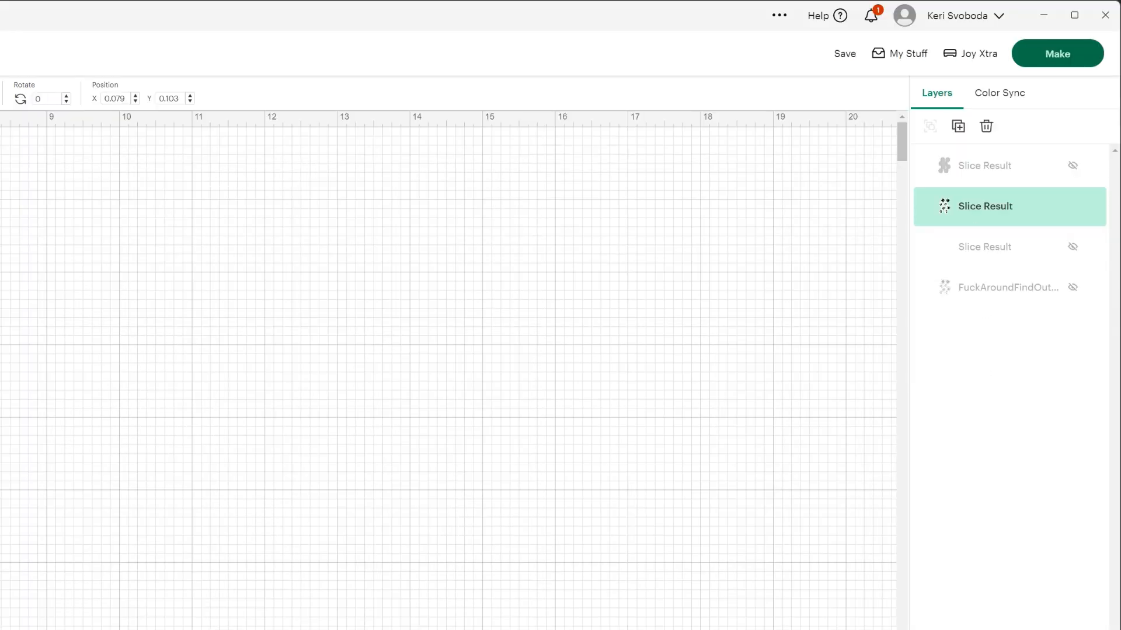
Step: Send the sliced button artwork to be made and print it on the ET-8550 Series photo-quality printer with bleed off
click(1056, 53)
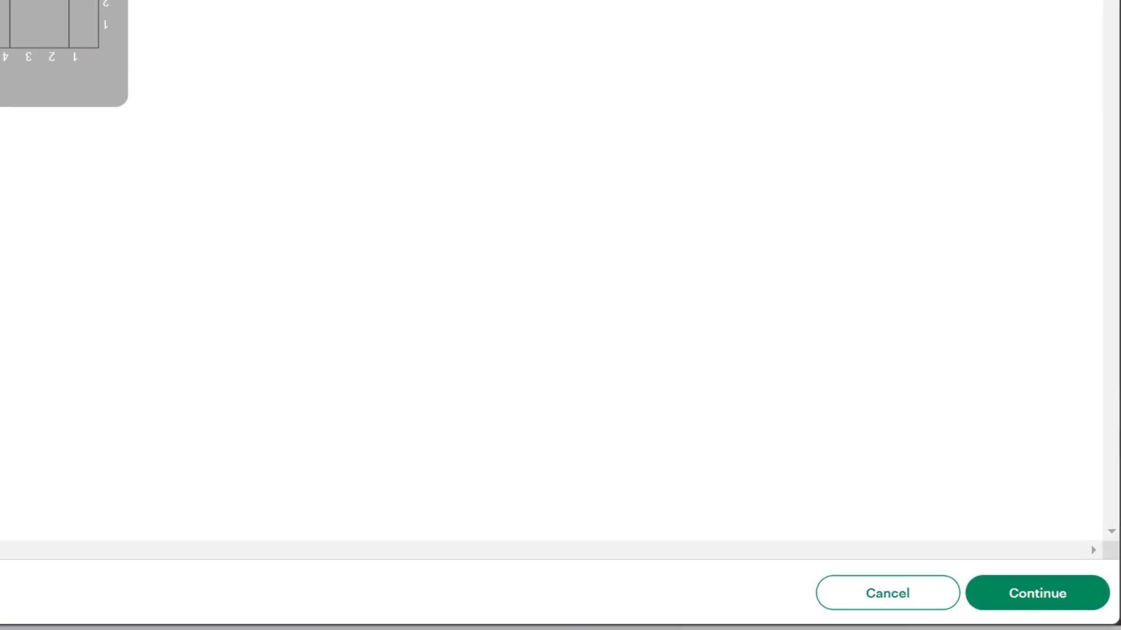
click(1037, 593)
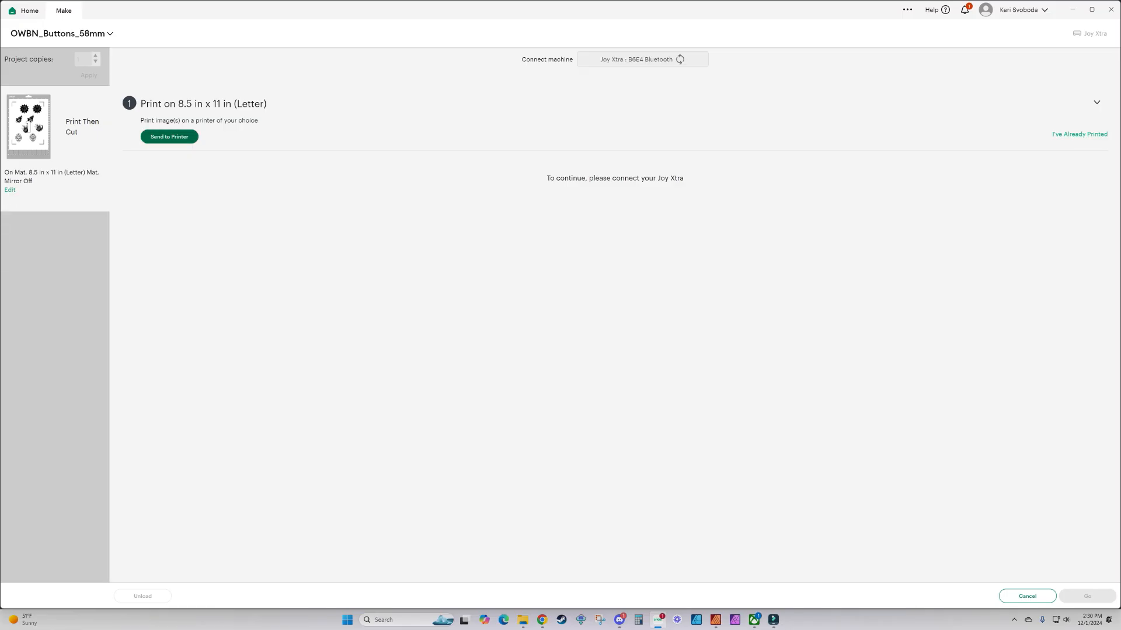
click(169, 137)
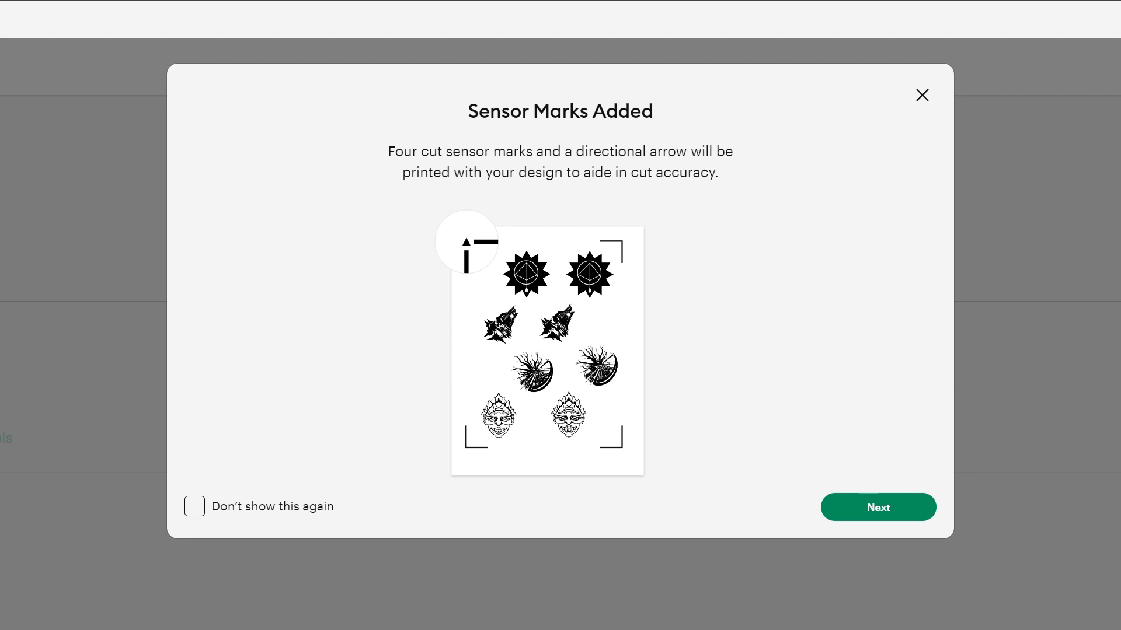
click(878, 507)
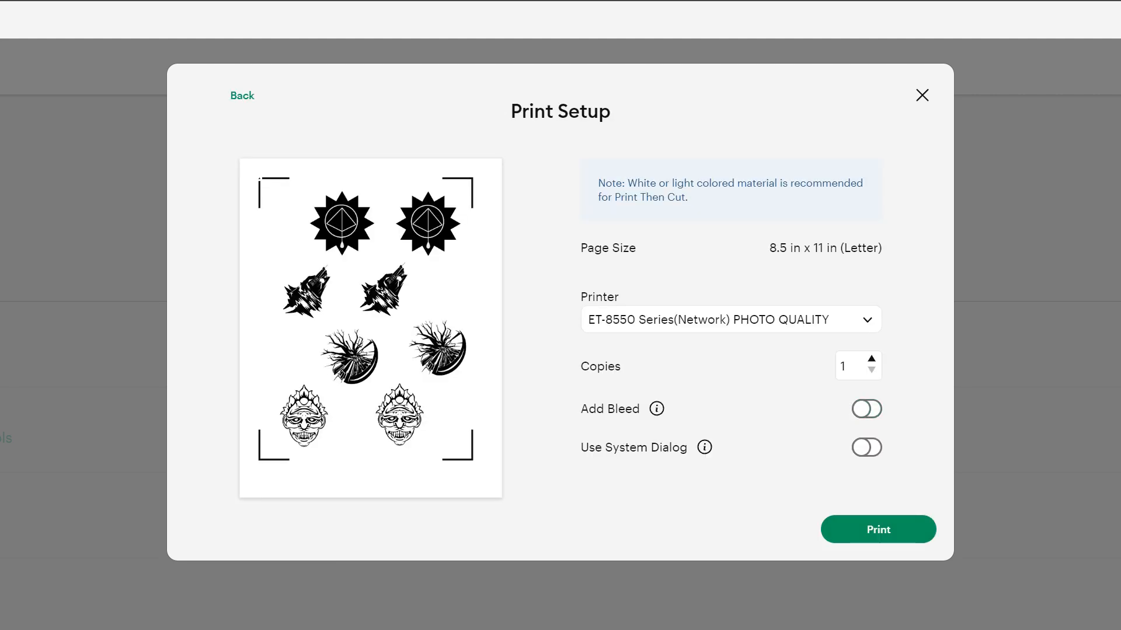
click(878, 530)
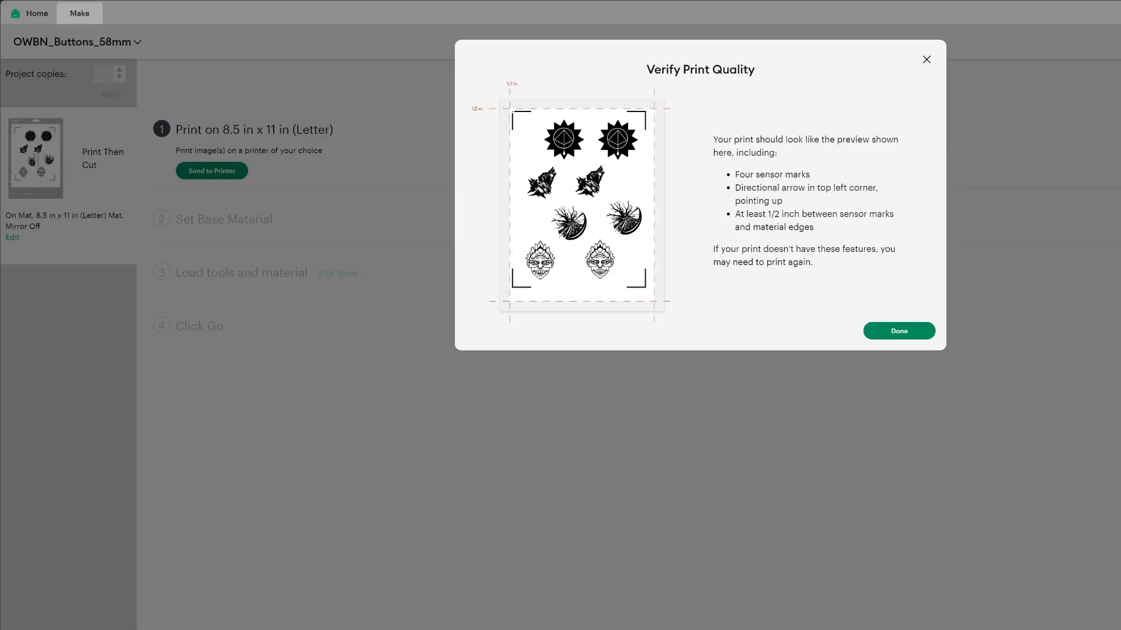
Step: Acknowledge the print quality check and set the base material to Insert Card - Cardstock
click(899, 330)
click(220, 291)
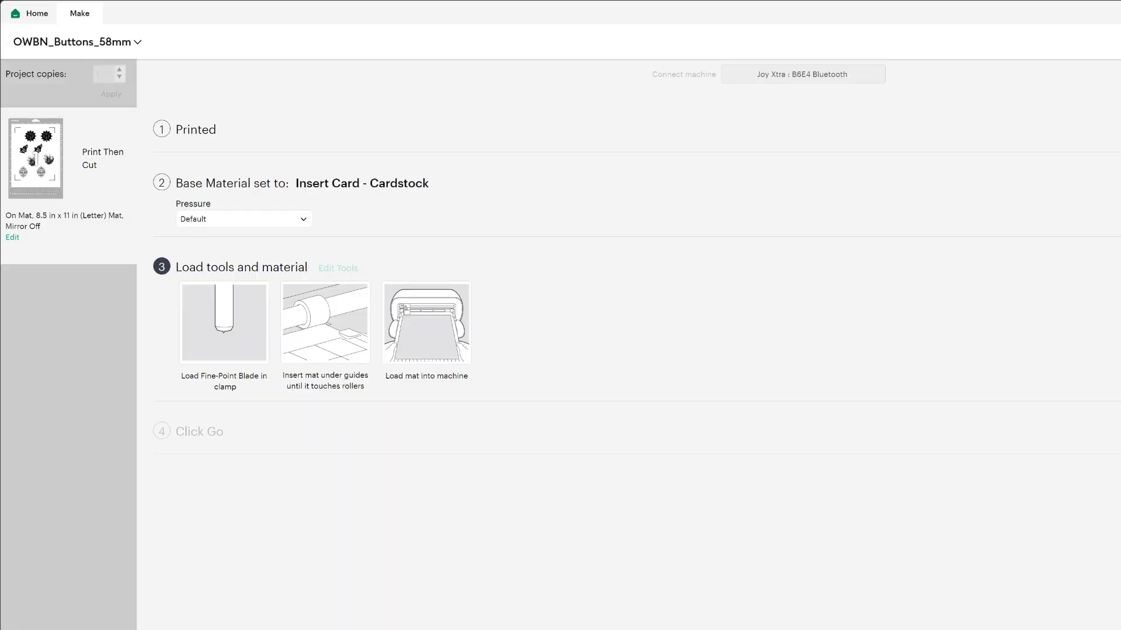